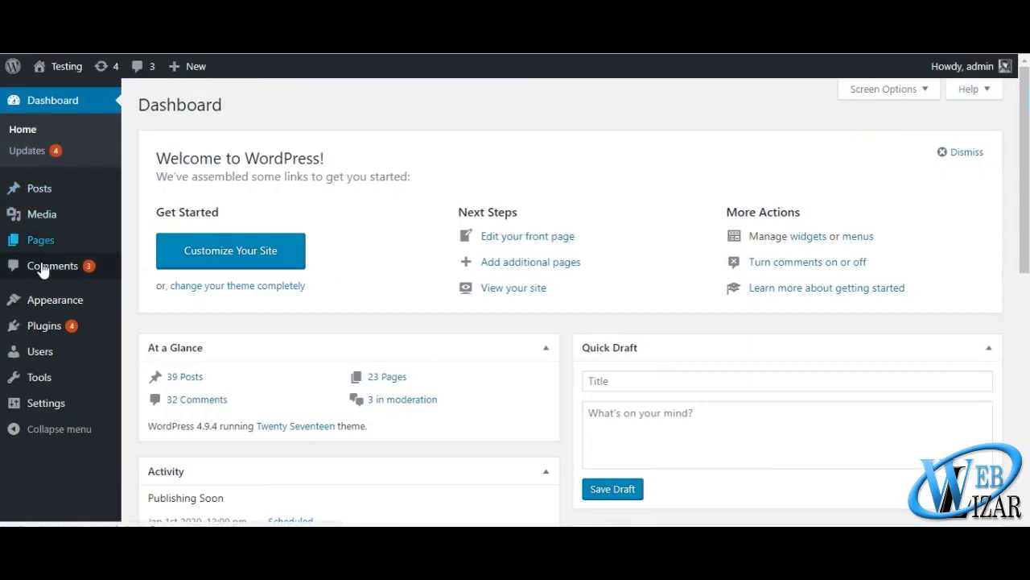
# Step: Upload facebook-feed-pro.zip from Add New Plugins and install it
pyautogui.moveTo(46, 307)
pyautogui.moveTo(42, 325)
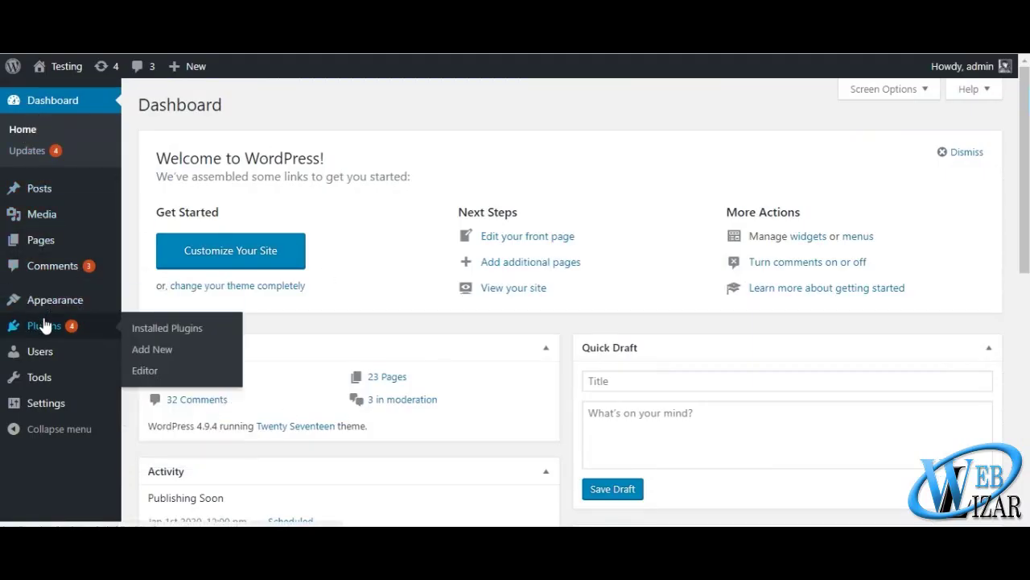
pyautogui.click(165, 351)
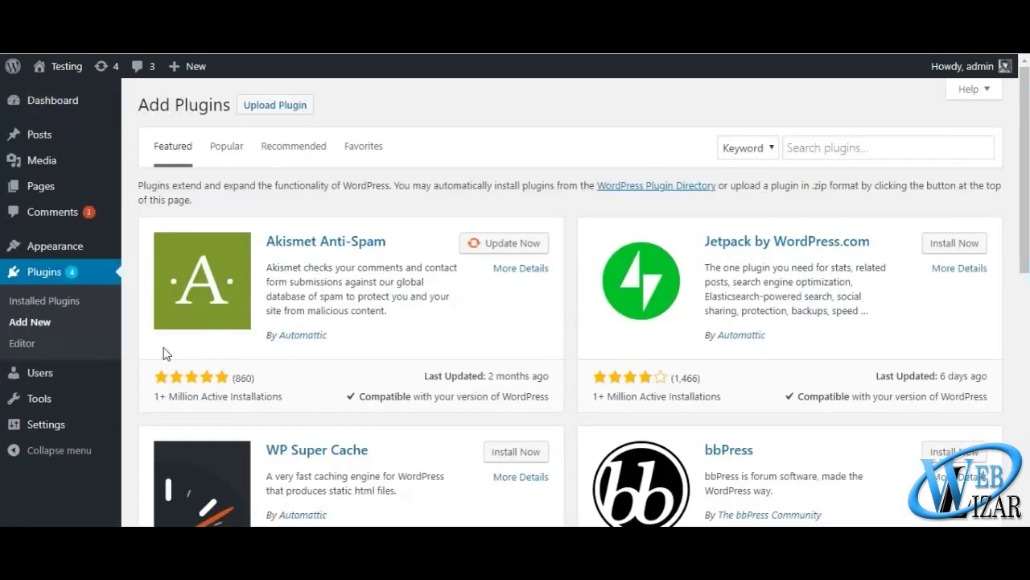
pyautogui.click(279, 112)
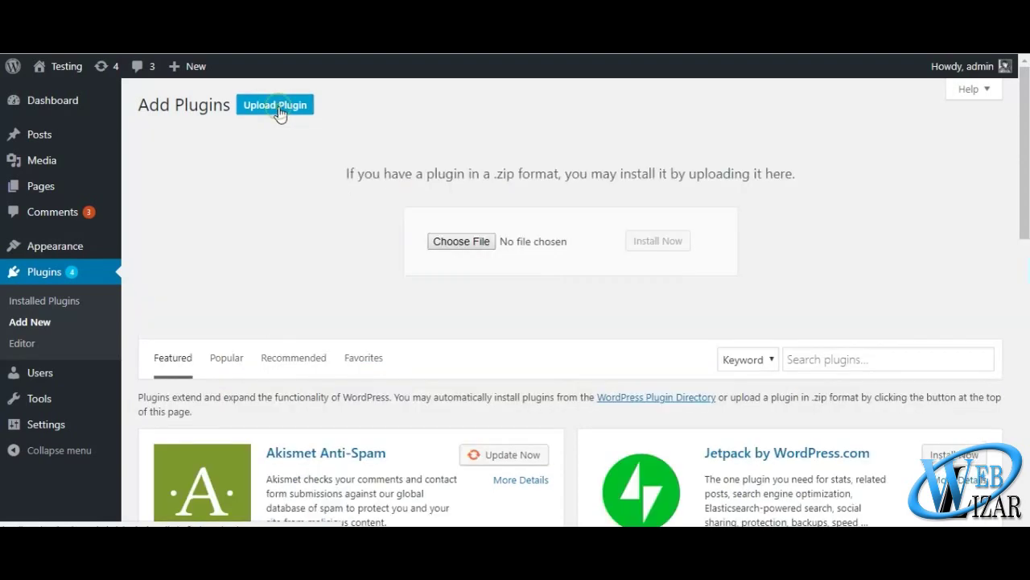
pyautogui.click(451, 242)
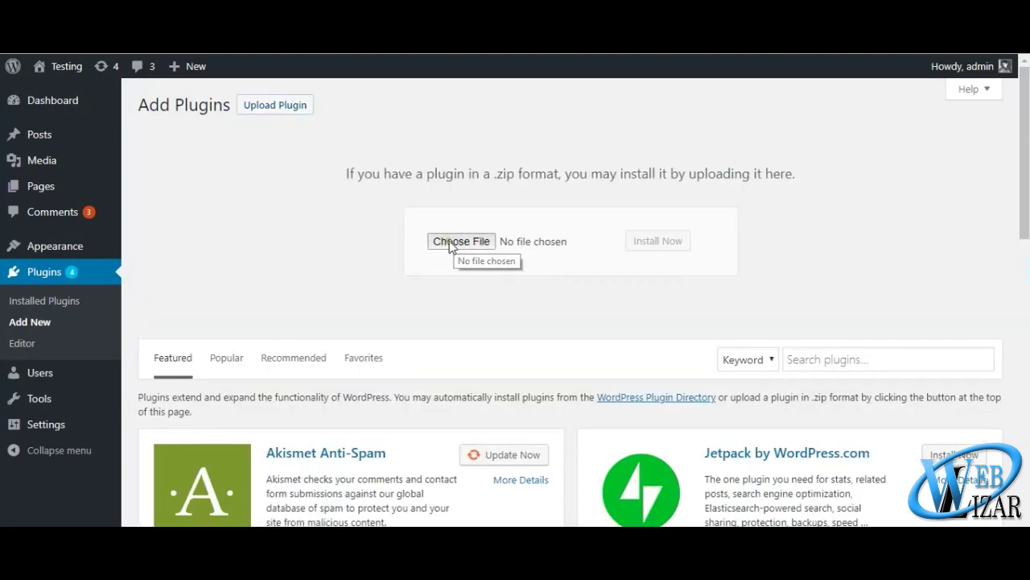
pyautogui.scroll(-3, 502, 117)
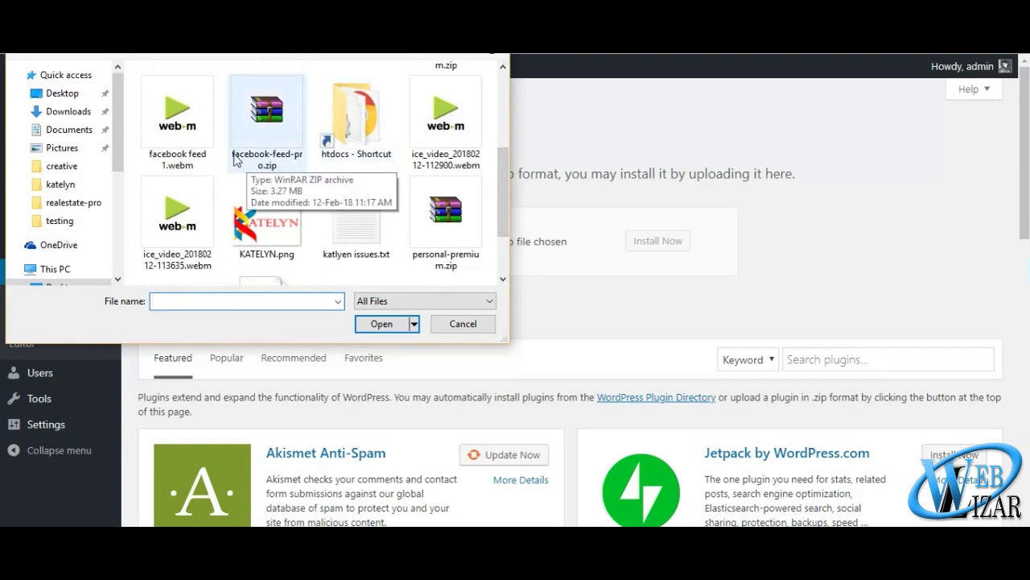
pyautogui.click(265, 117)
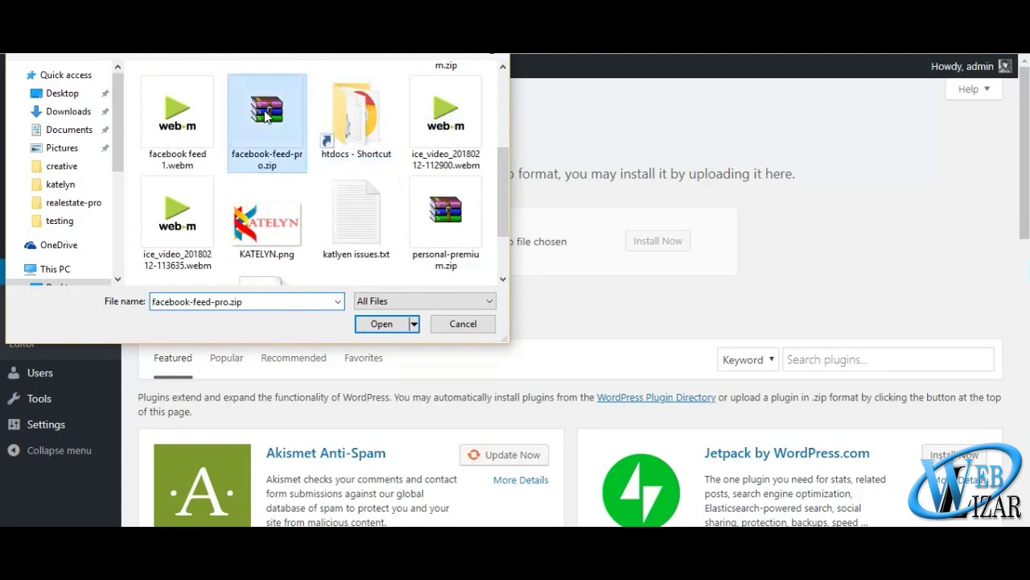
pyautogui.click(388, 324)
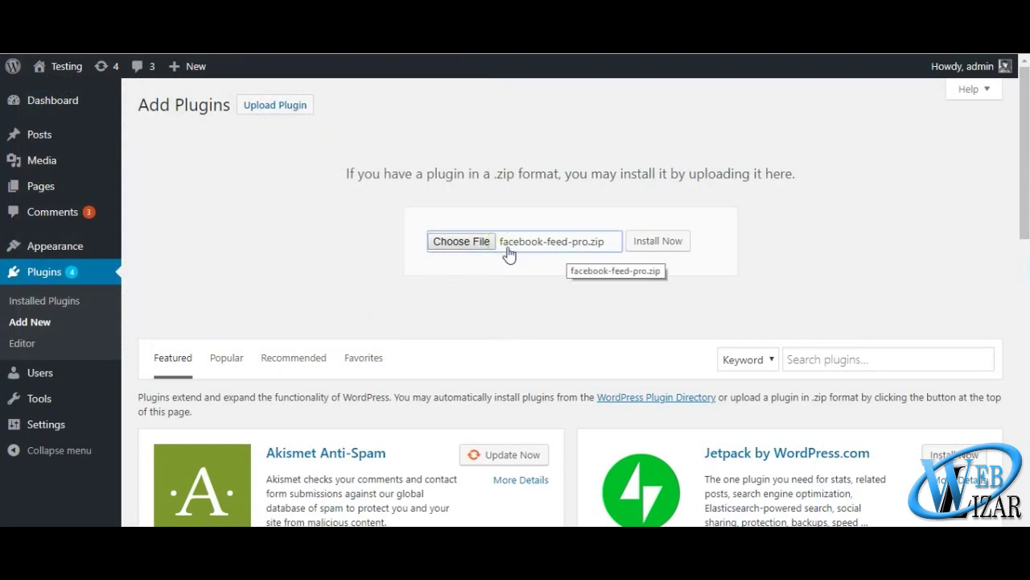
pyautogui.click(646, 249)
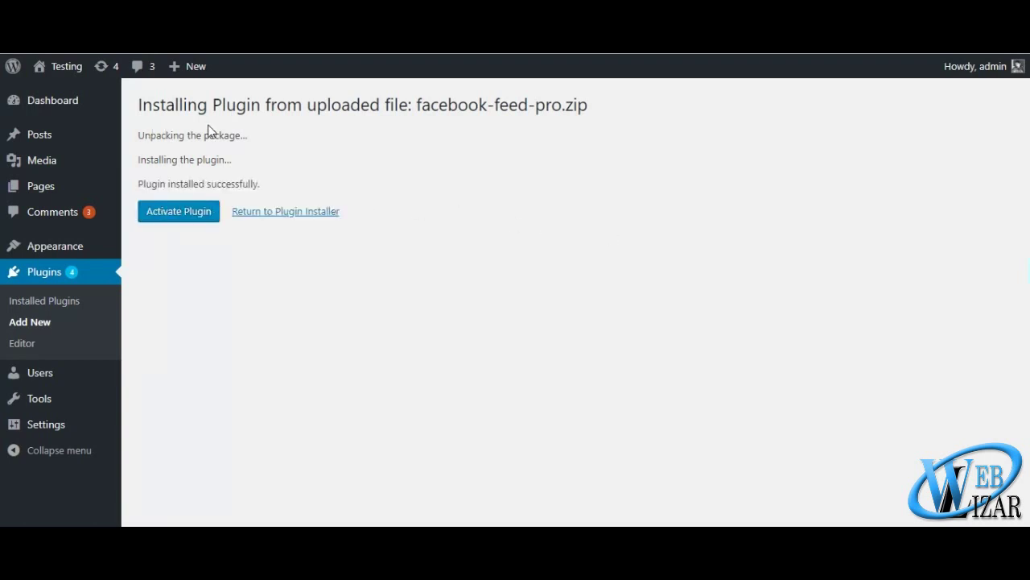
pyautogui.moveTo(274, 193); pyautogui.dragTo(139, 190)
# Step: Activate the Facebook Feed Pro plugin and start a new feed from its Add New menu
pyautogui.click(198, 287)
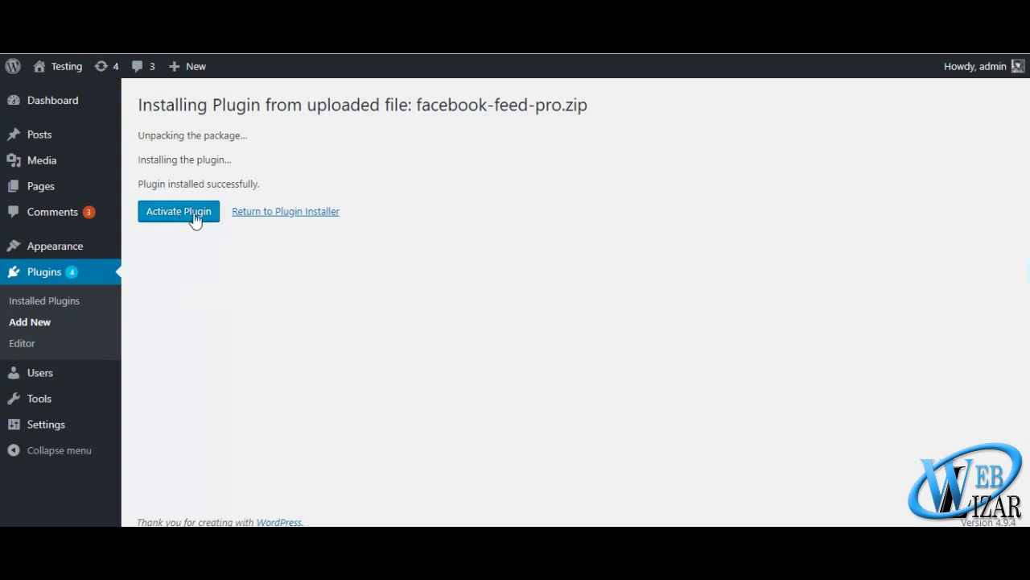
pyautogui.click(180, 215)
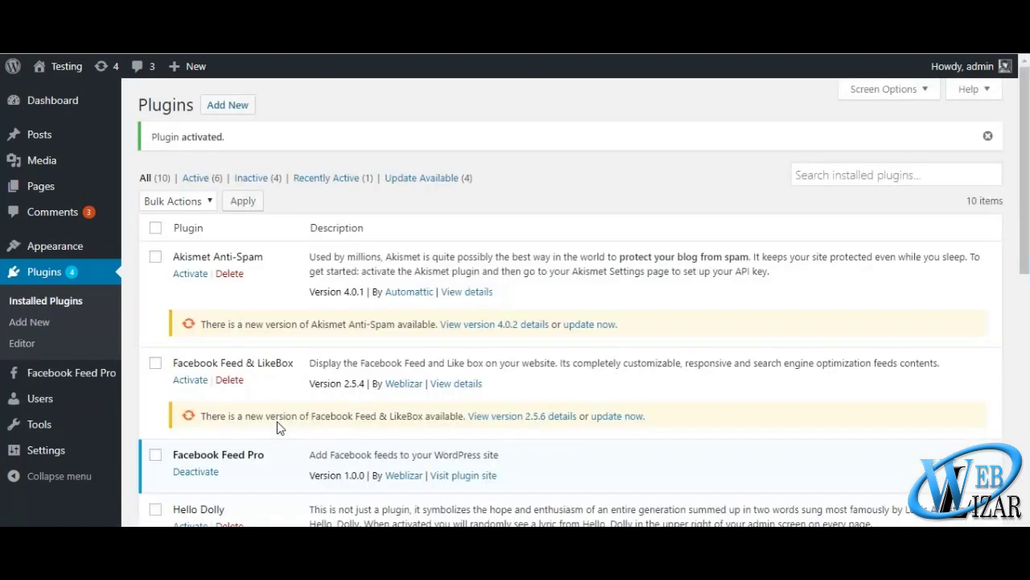
pyautogui.scroll(-2, 258, 305)
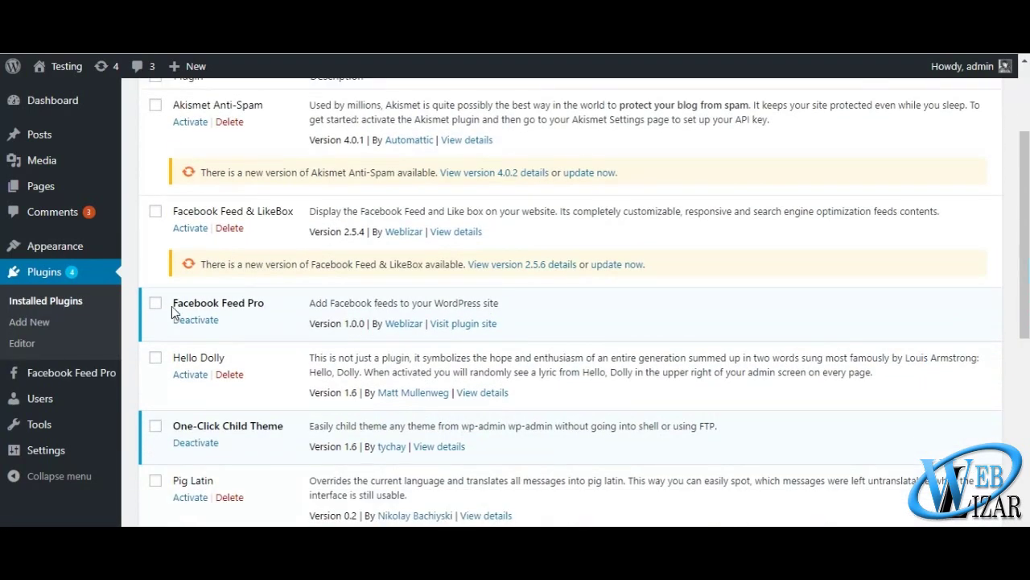
pyautogui.moveTo(171, 312); pyautogui.dragTo(268, 306)
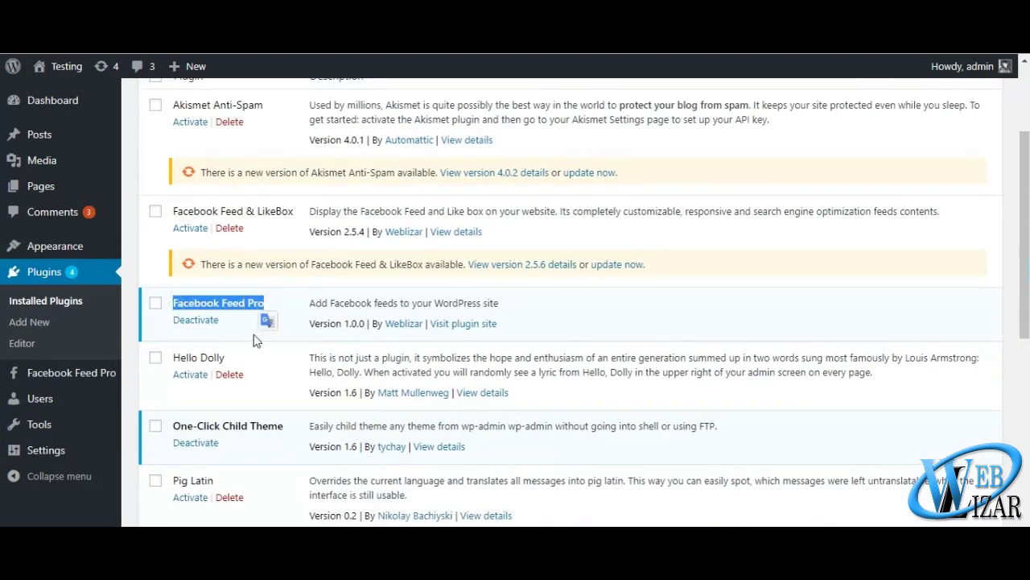
pyautogui.click(251, 338)
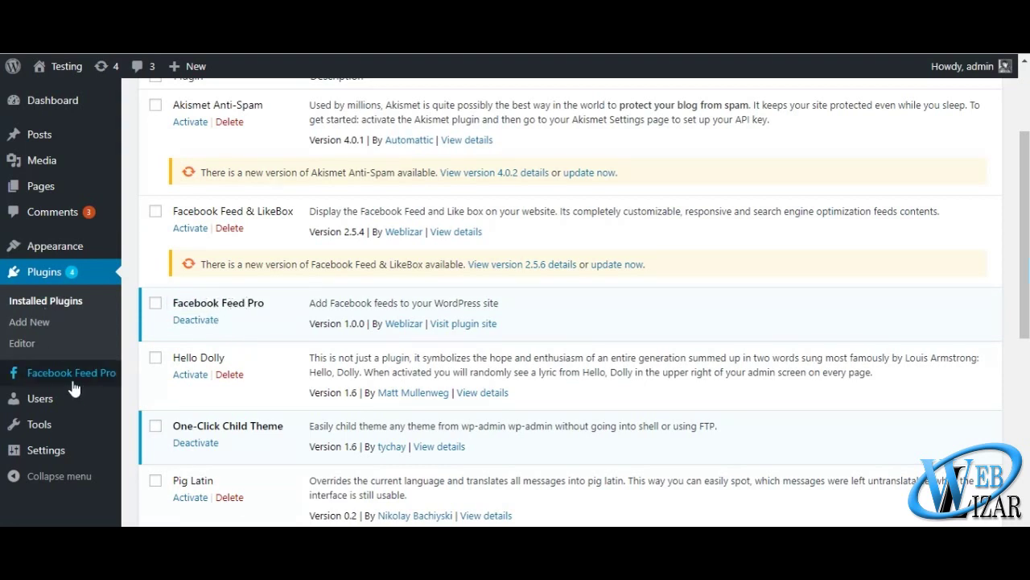
pyautogui.moveTo(71, 377)
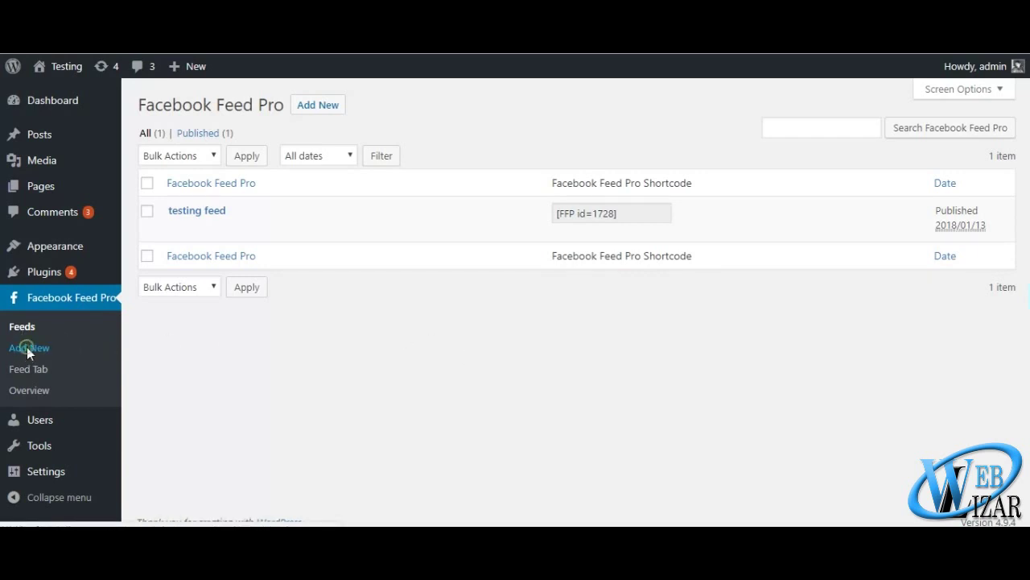
pyautogui.click(82, 355)
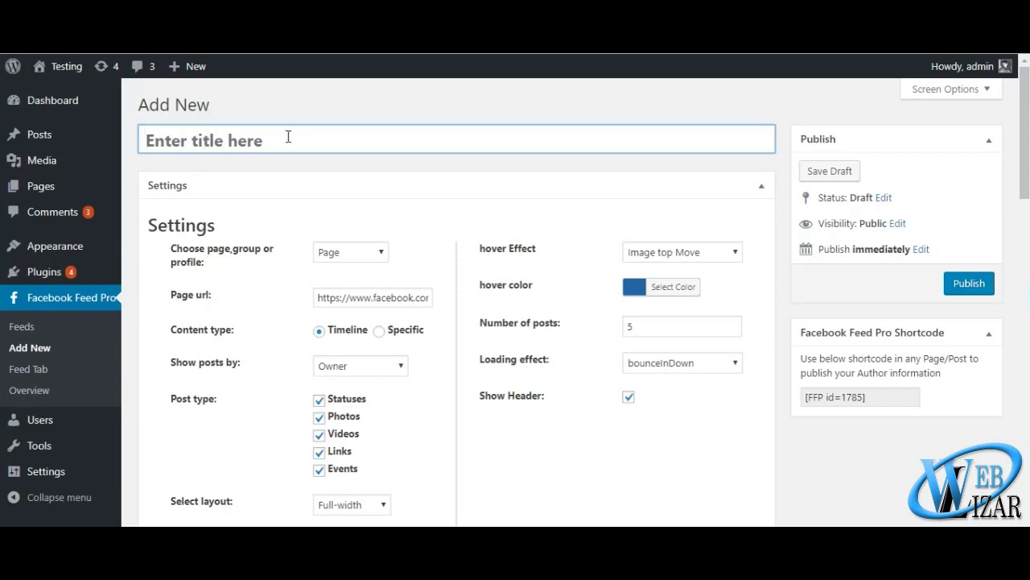
# Step: Title the feed 'Weblizar Facebook' and try the Group, Profile and Page sources
pyautogui.write('Webl')
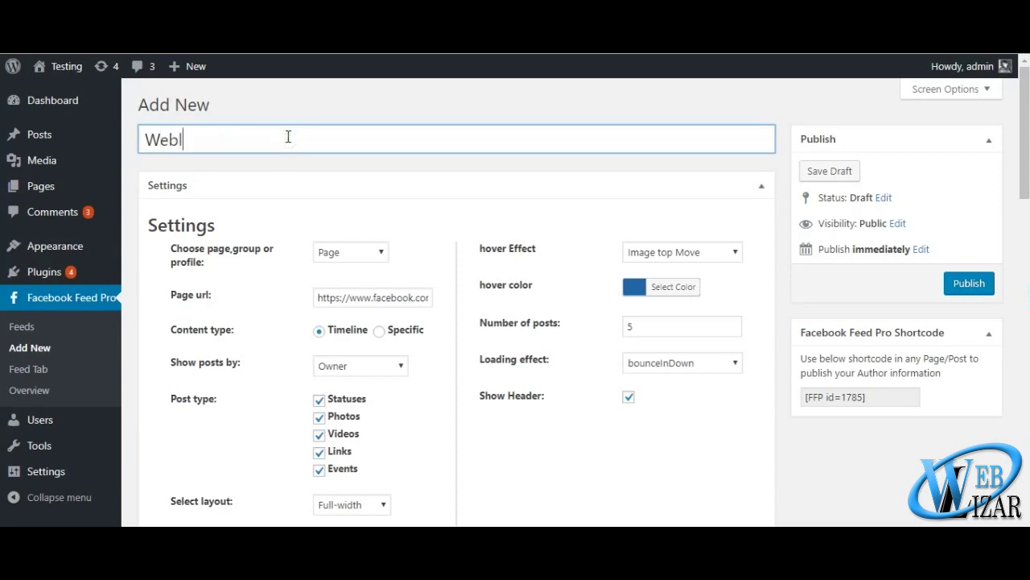
pyautogui.write('izar Face')
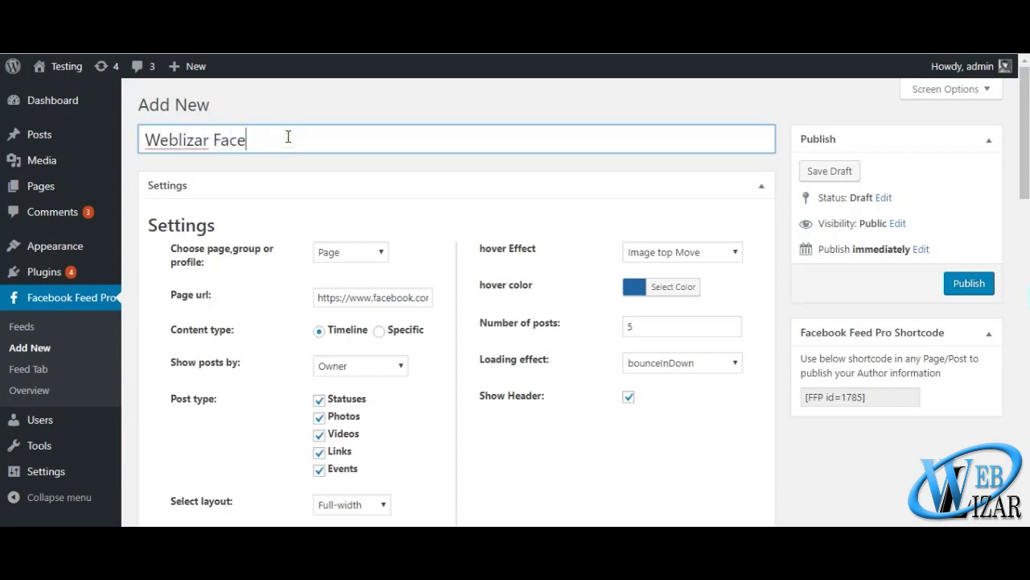
pyautogui.write('book Feed')
pyautogui.click(329, 208)
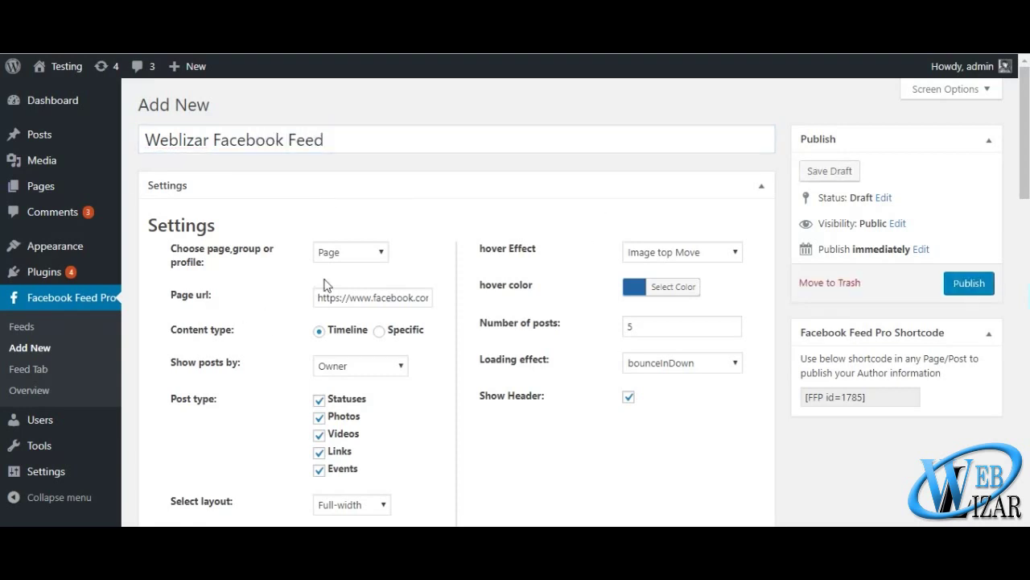
pyautogui.click(359, 252)
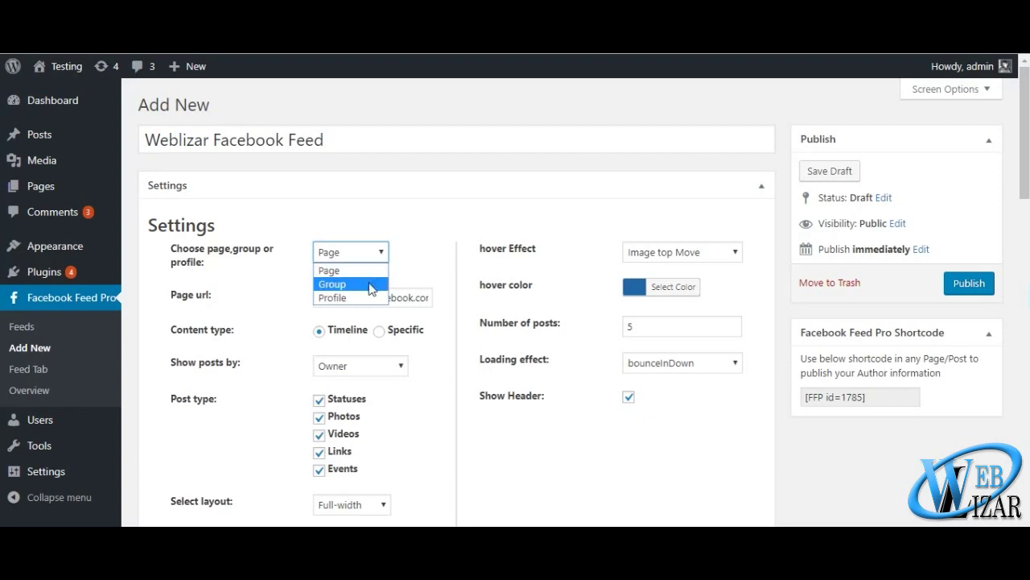
pyautogui.click(369, 283)
pyautogui.click(377, 252)
pyautogui.click(359, 298)
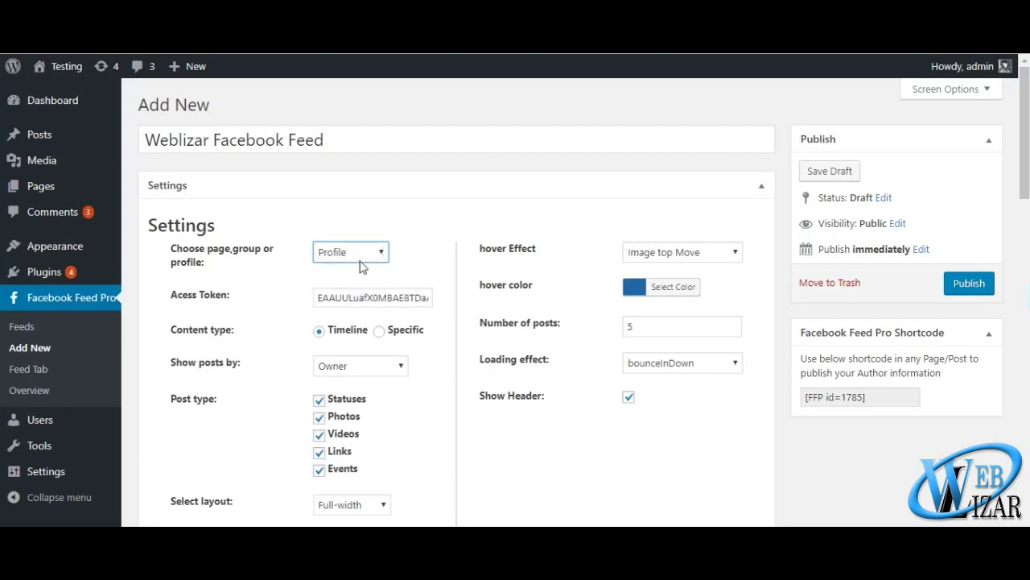
pyautogui.click(359, 252)
pyautogui.click(330, 271)
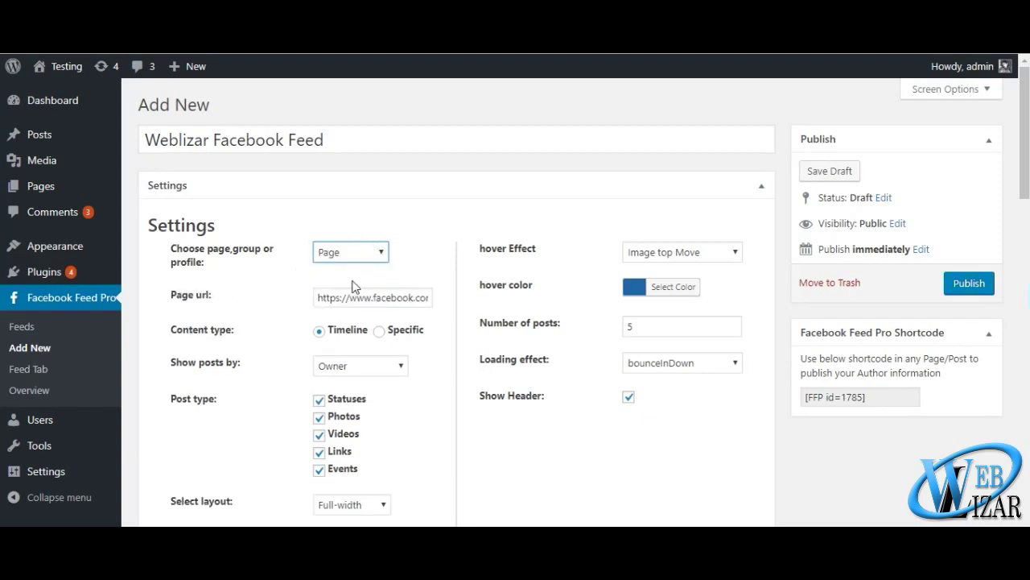
# Step: Compare the URL and access token fields shown for the Page, Group and Profile sources
pyautogui.moveTo(171, 296); pyautogui.dragTo(221, 298)
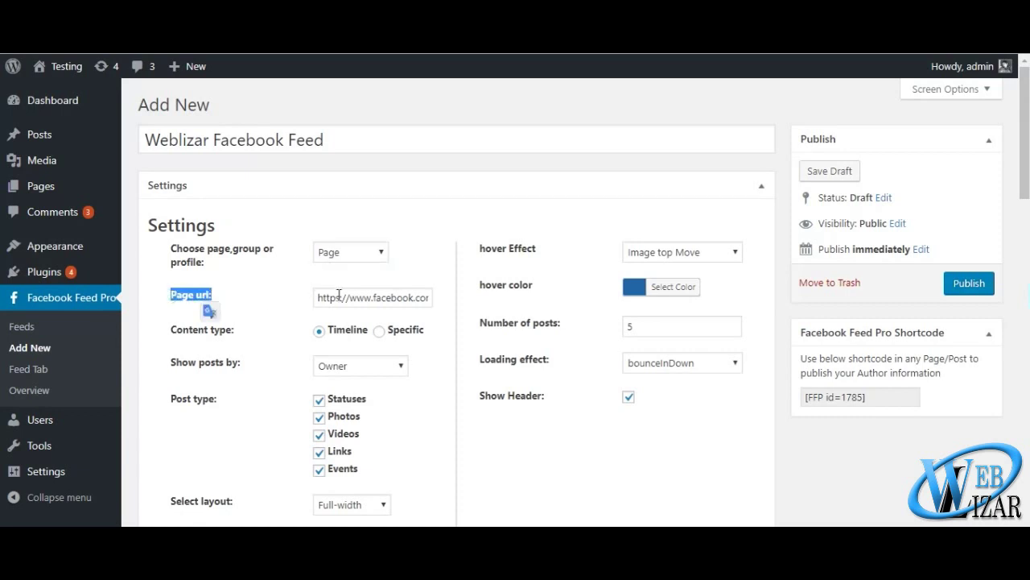
pyautogui.doubleClick(339, 296)
pyautogui.click(276, 301)
pyautogui.click(352, 252)
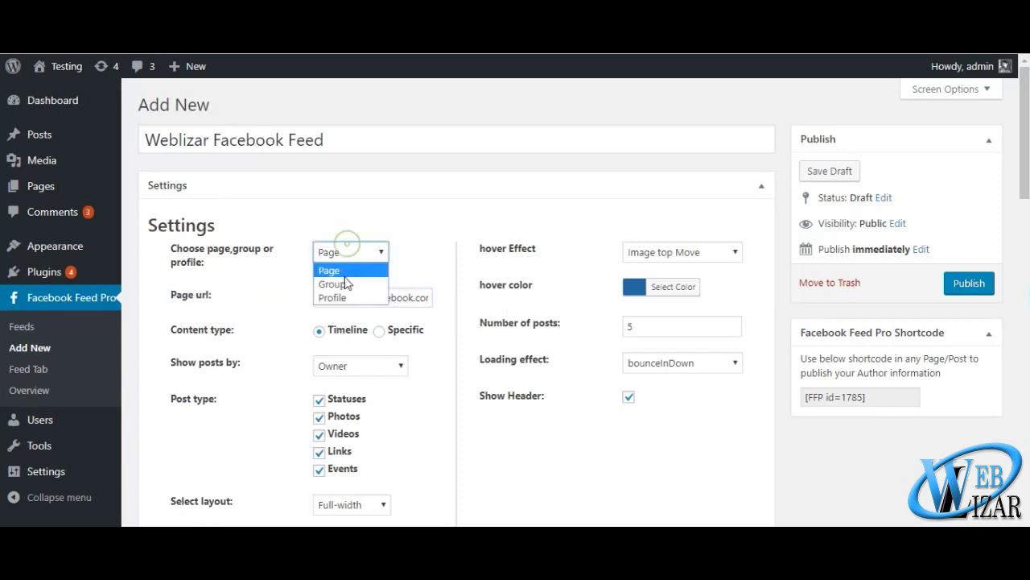
pyautogui.click(316, 280)
pyautogui.moveTo(170, 295); pyautogui.dragTo(200, 298)
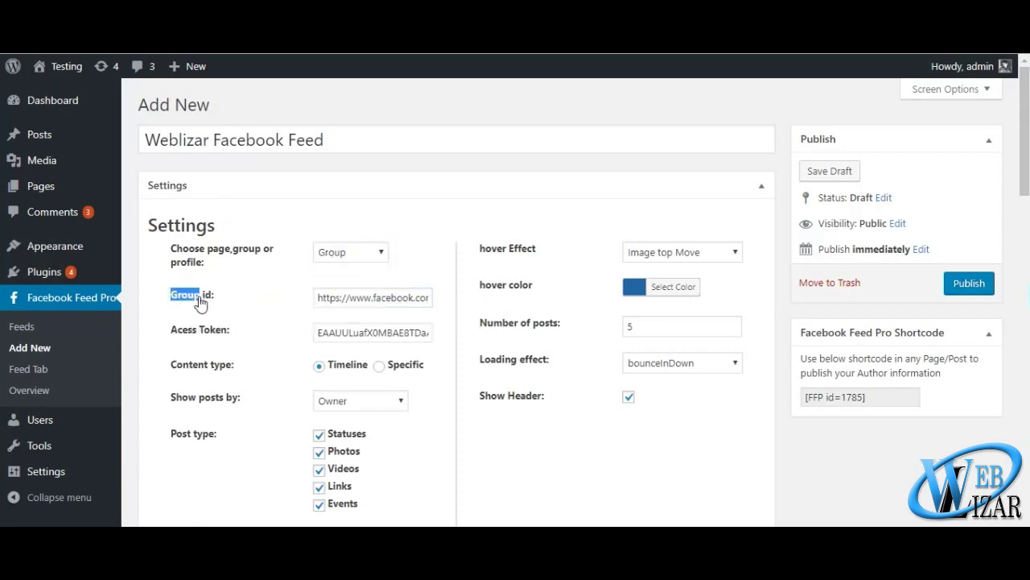
pyautogui.doubleClick(336, 296)
pyautogui.click(255, 297)
pyautogui.click(339, 252)
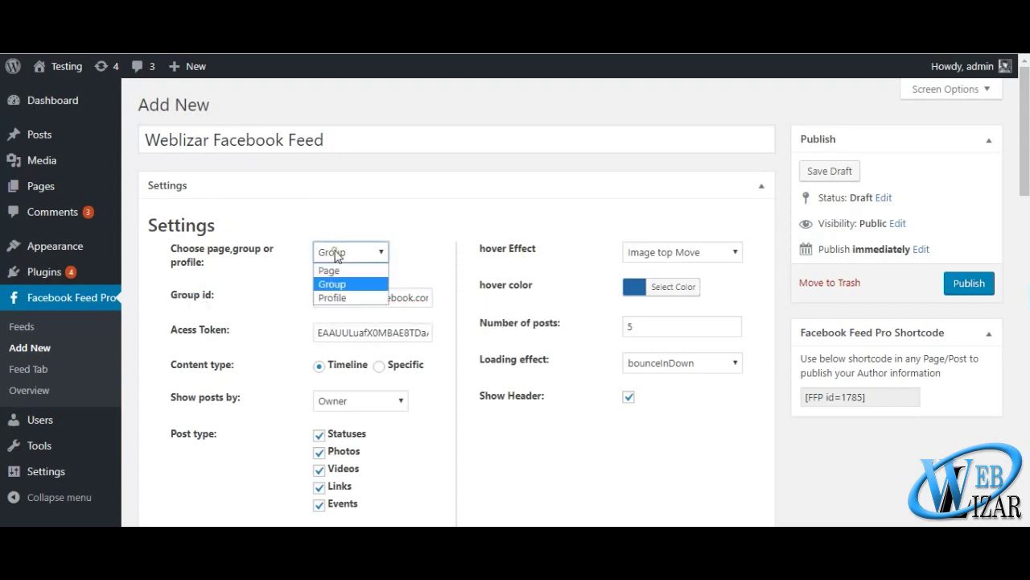
pyautogui.click(341, 298)
pyautogui.moveTo(169, 295); pyautogui.dragTo(232, 301)
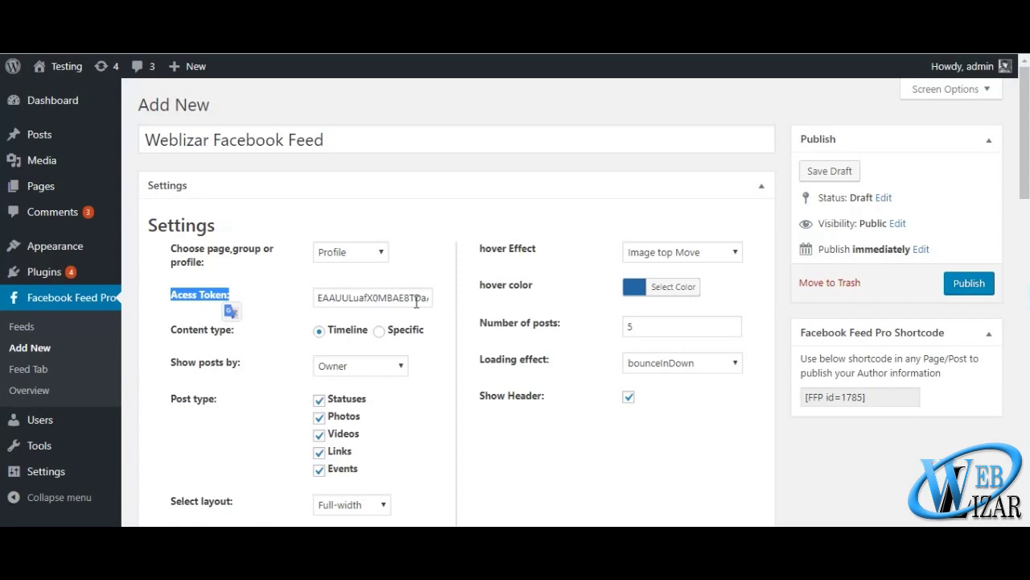
pyautogui.scroll(-3, 336, 347)
pyautogui.scroll(3, 336, 347)
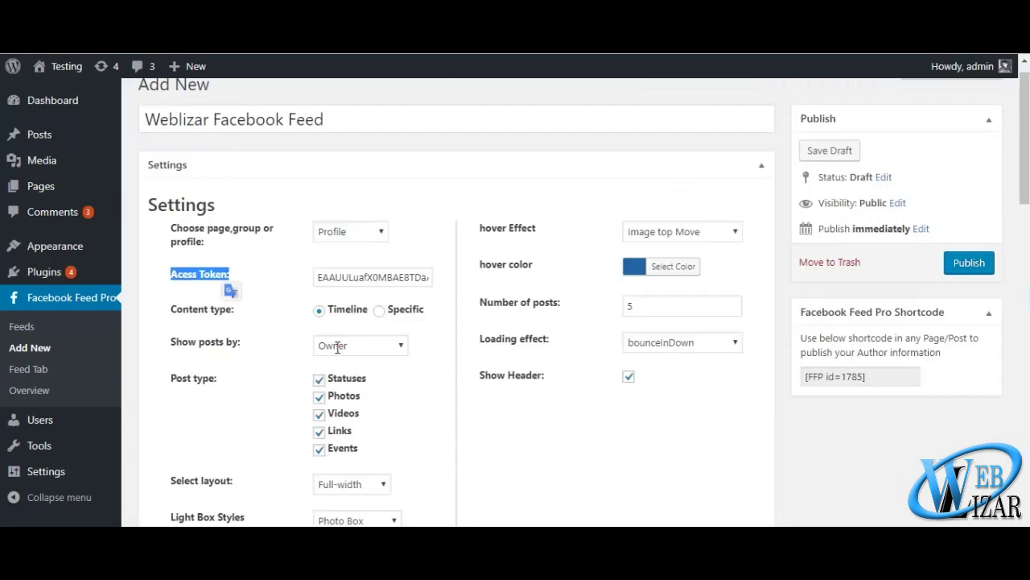
# Step: Set the feed source to Page and select the whole Page url value for editing
pyautogui.click(354, 254)
pyautogui.click(350, 273)
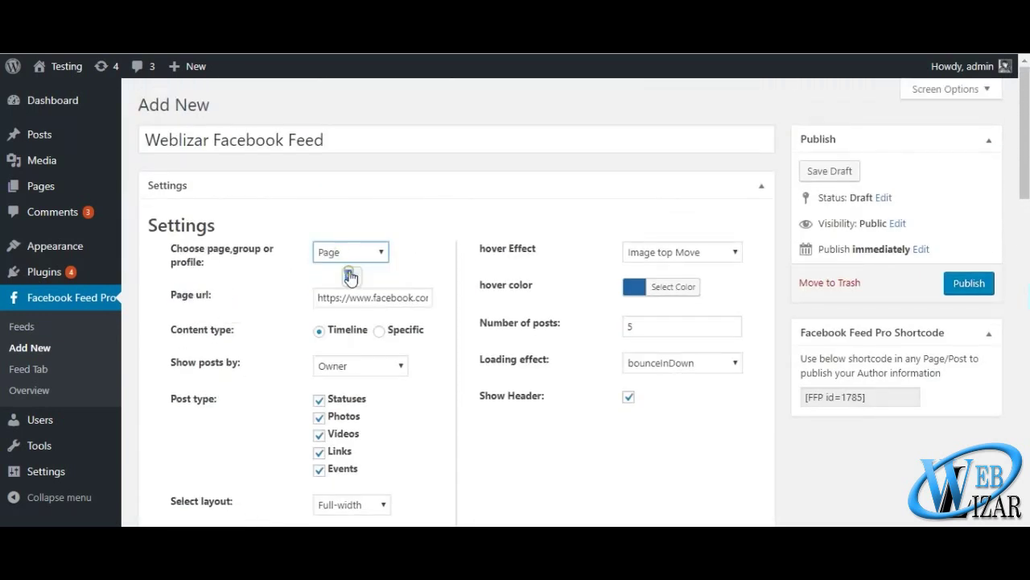
pyautogui.click(343, 297)
pyautogui.hotkey('ctrl', 'a')
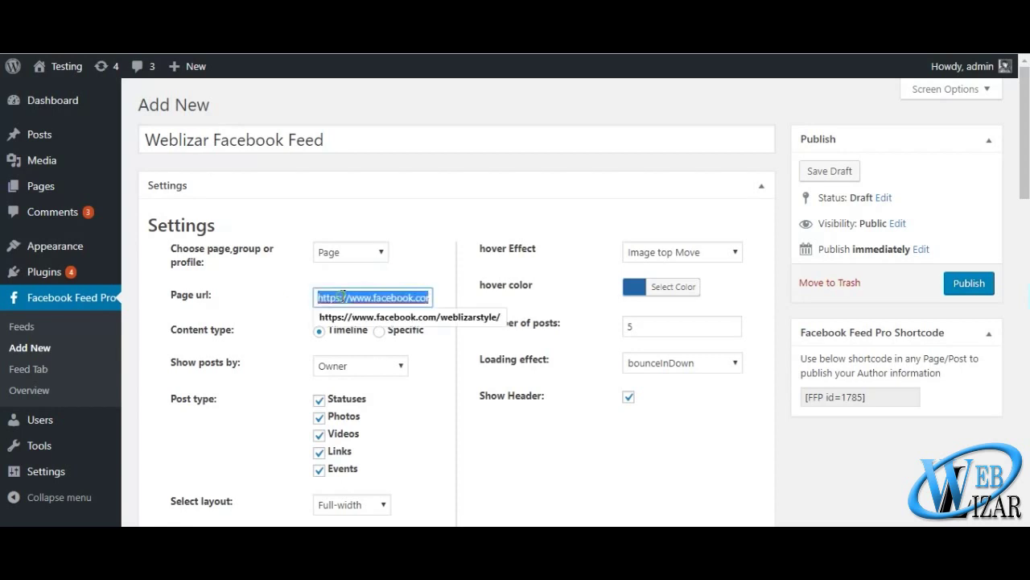
pyautogui.press('End')
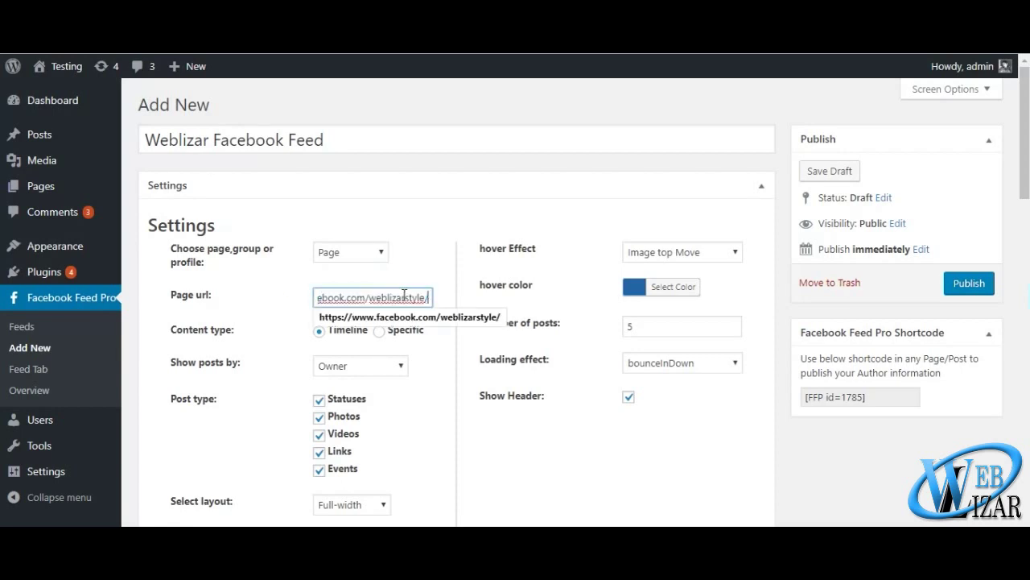
# Step: Accept the suggested Facebook page URL and review the Timeline content type with Owner posts
pyautogui.click(432, 319)
pyautogui.click(288, 322)
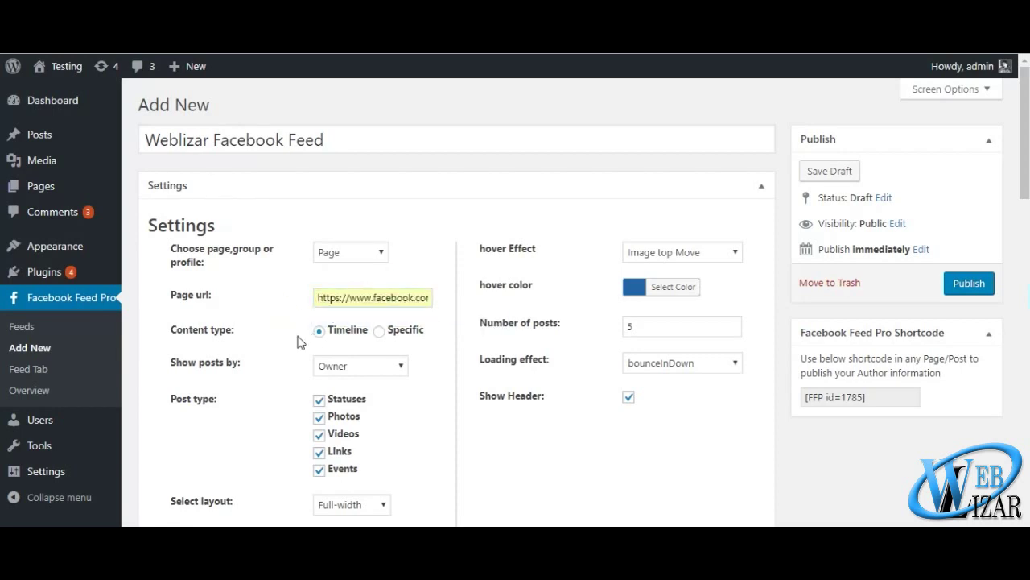
pyautogui.moveTo(173, 336); pyautogui.dragTo(230, 341)
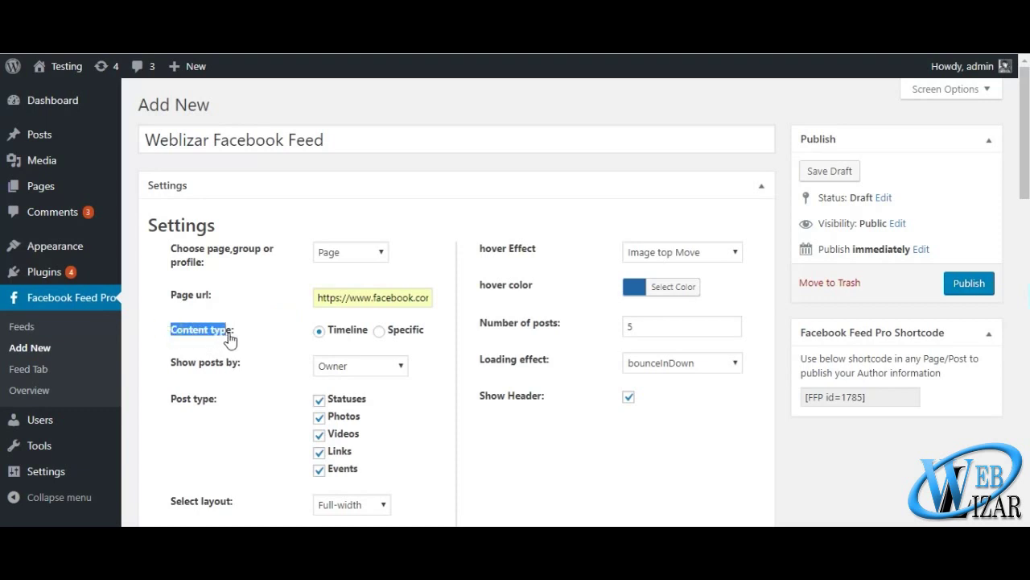
pyautogui.click(299, 345)
pyautogui.click(377, 334)
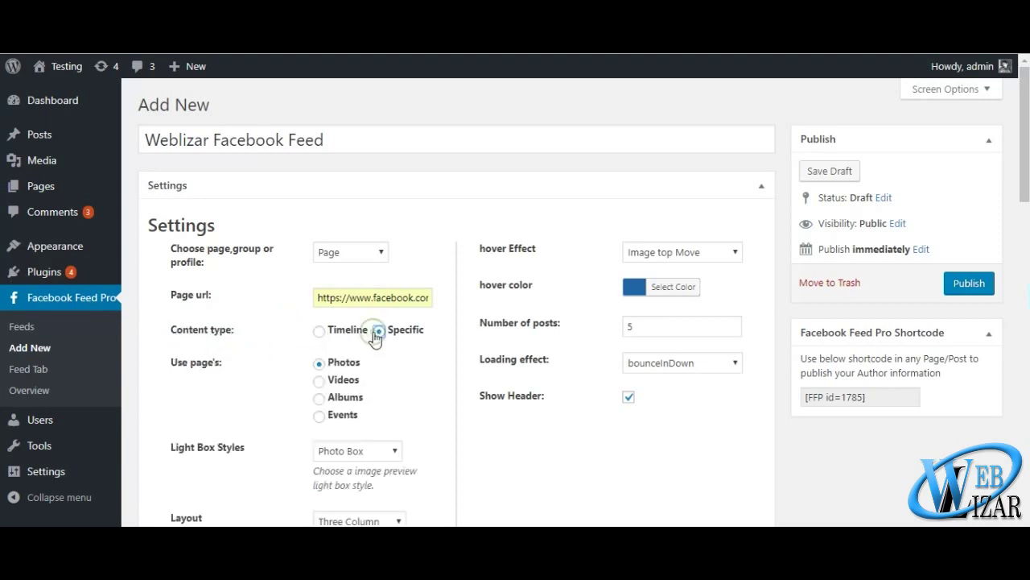
pyautogui.click(318, 335)
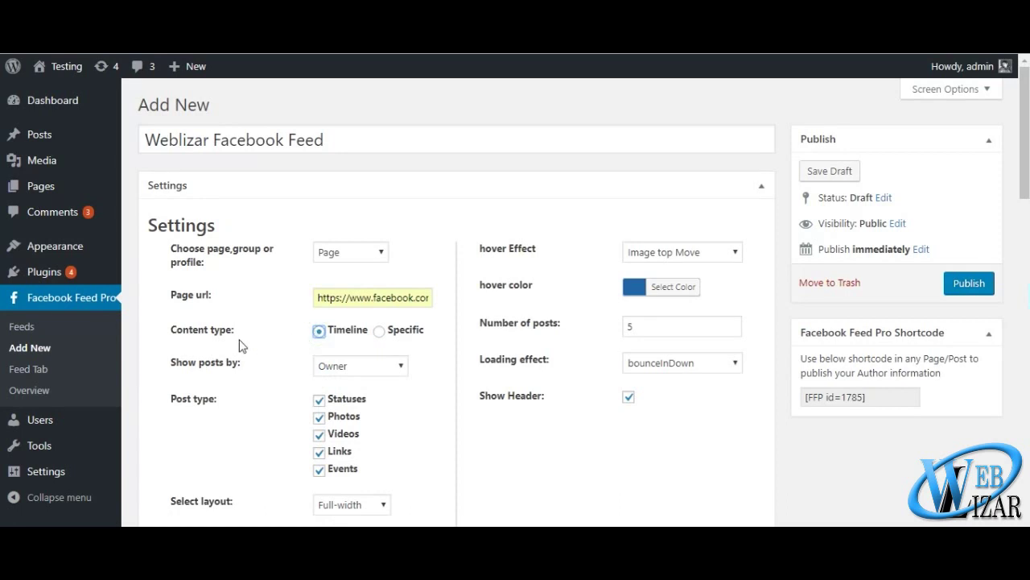
pyautogui.scroll(-1, 319, 338)
pyautogui.click(330, 291)
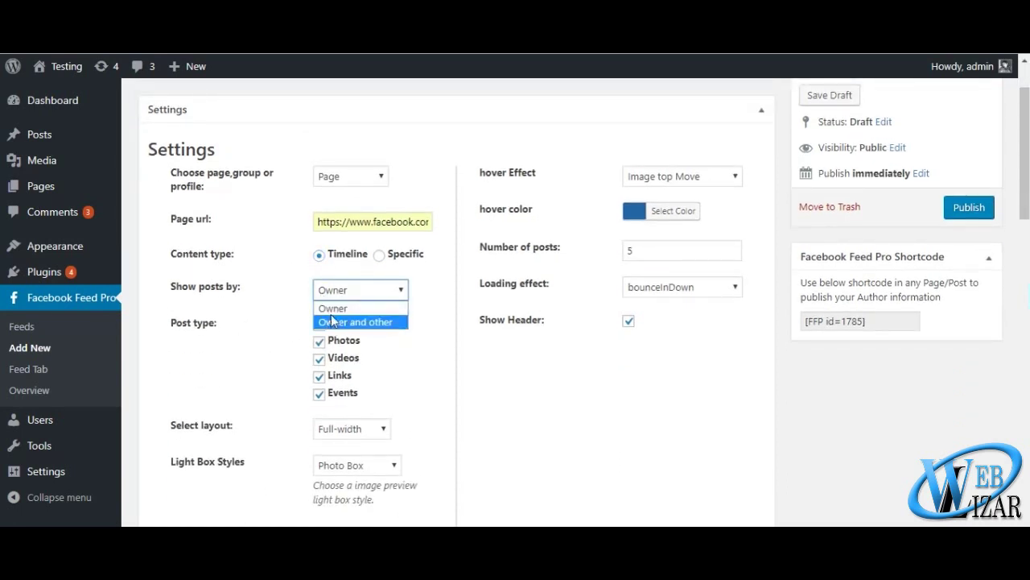
pyautogui.click(281, 289)
# Step: Set the content type to Specific showing the page's Photos, after trying Videos, Albums and Events
pyautogui.click(378, 255)
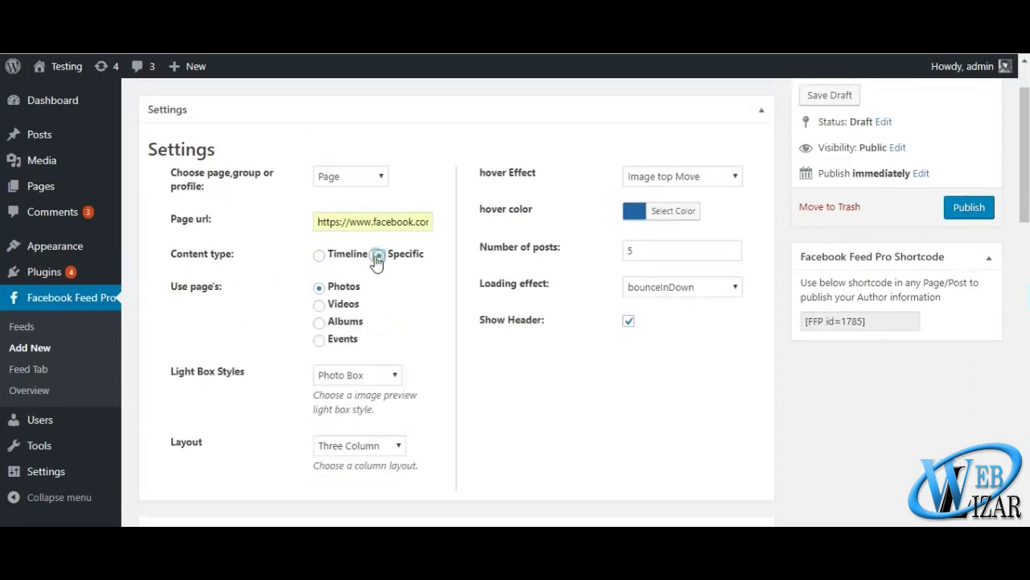
pyautogui.click(319, 305)
pyautogui.click(319, 322)
pyautogui.click(319, 339)
pyautogui.click(319, 289)
pyautogui.scroll(-4, 266, 369)
pyautogui.scroll(4, 266, 367)
# Step: Keep Photo Box as the light box style
pyautogui.click(361, 381)
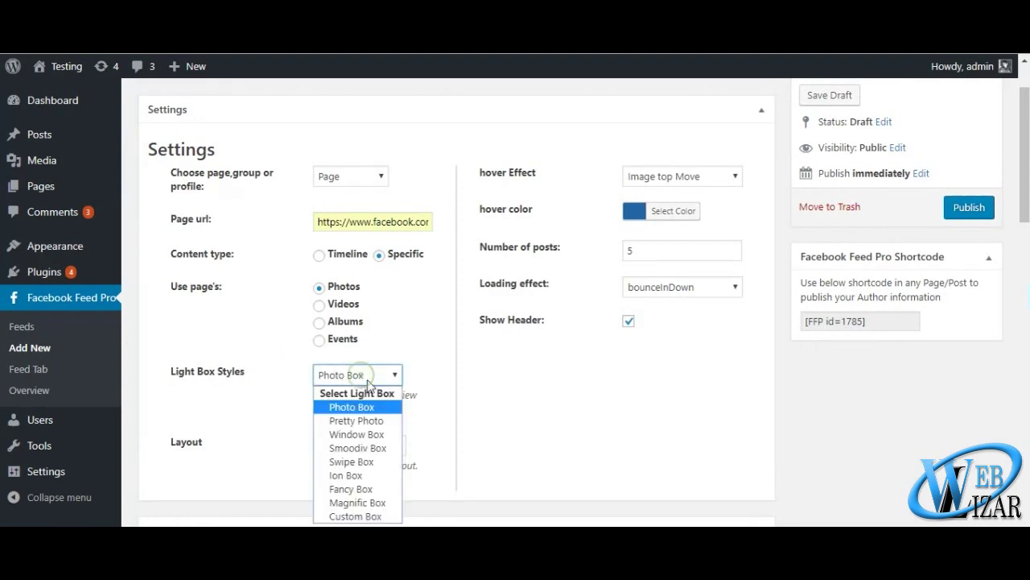
pyautogui.scroll(-1, 447, 380)
pyautogui.click(387, 301)
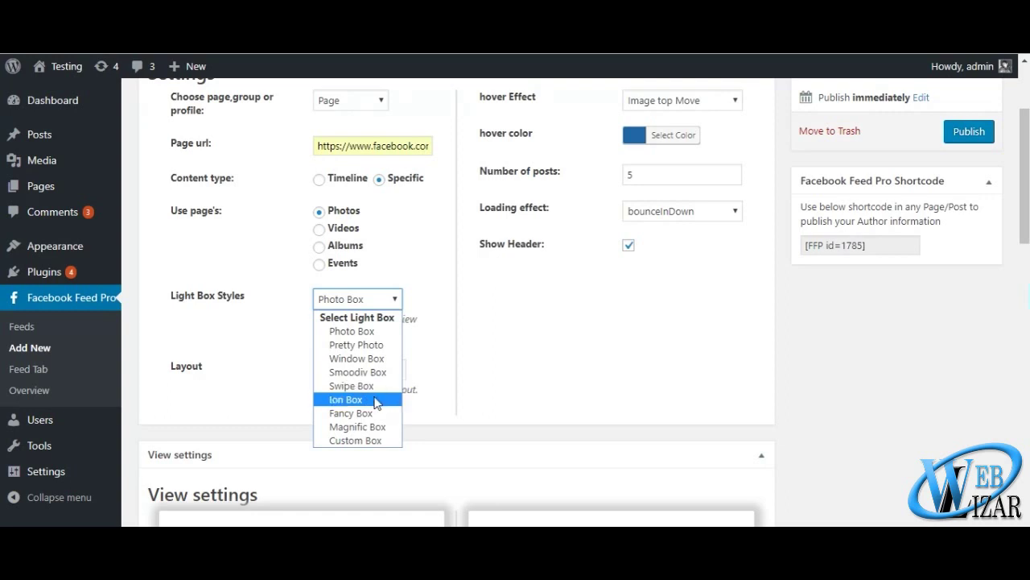
pyautogui.click(286, 379)
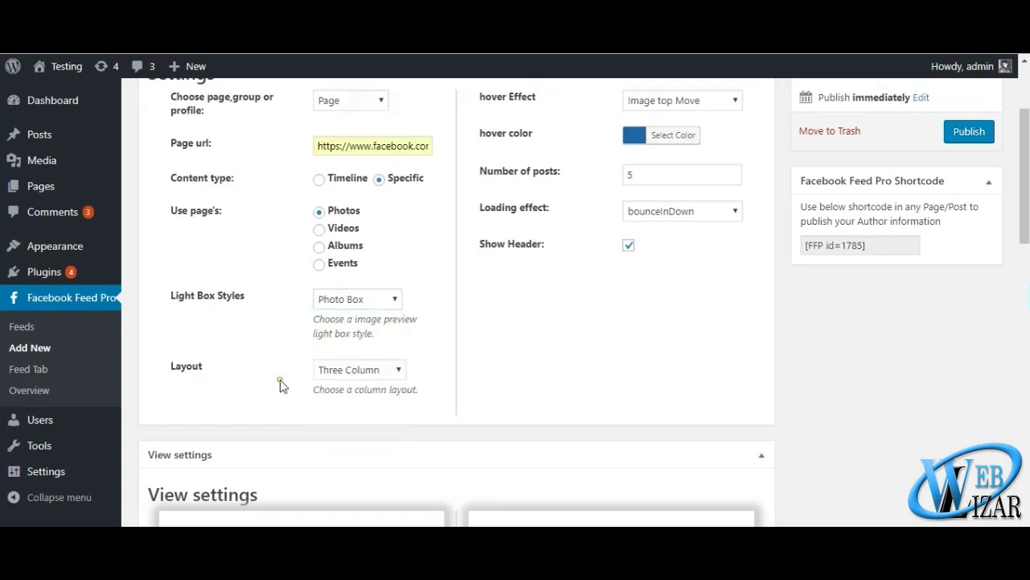
# Step: Set the layout to One Column after trying the Two, Three, Four and Six Column options
pyautogui.doubleClick(166, 372)
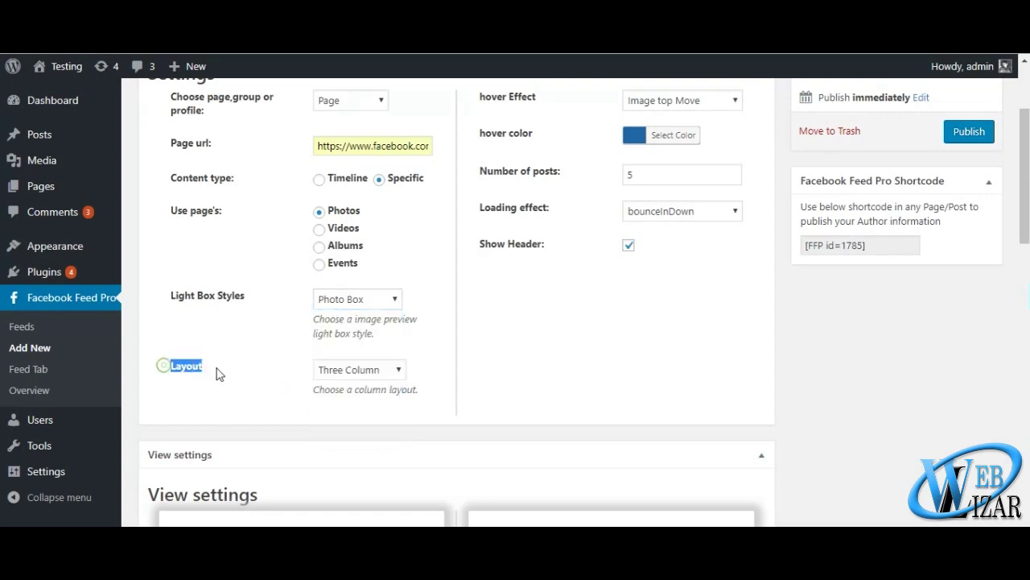
pyautogui.click(358, 371)
pyautogui.click(405, 402)
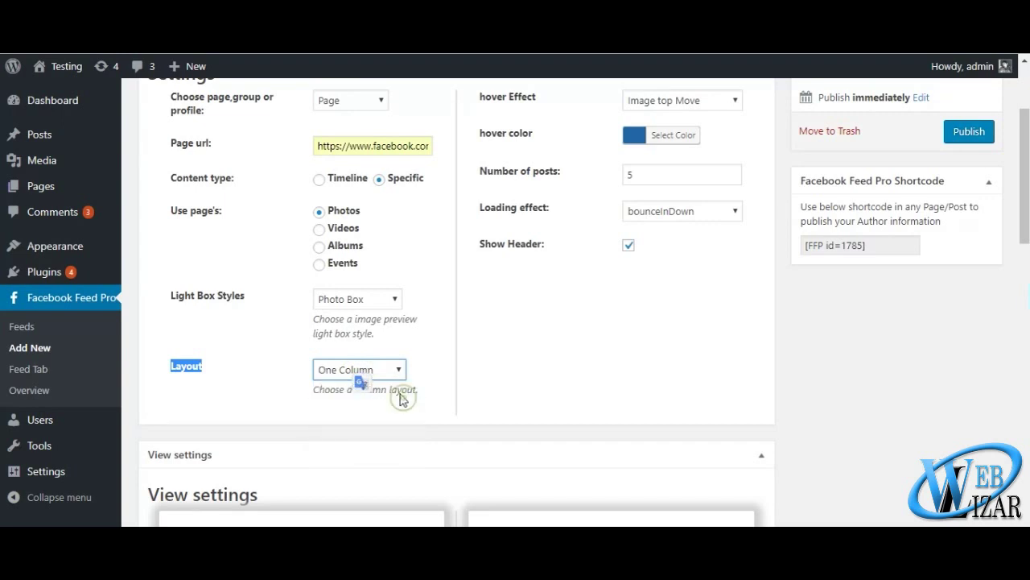
pyautogui.click(396, 374)
pyautogui.click(386, 414)
pyautogui.click(358, 371)
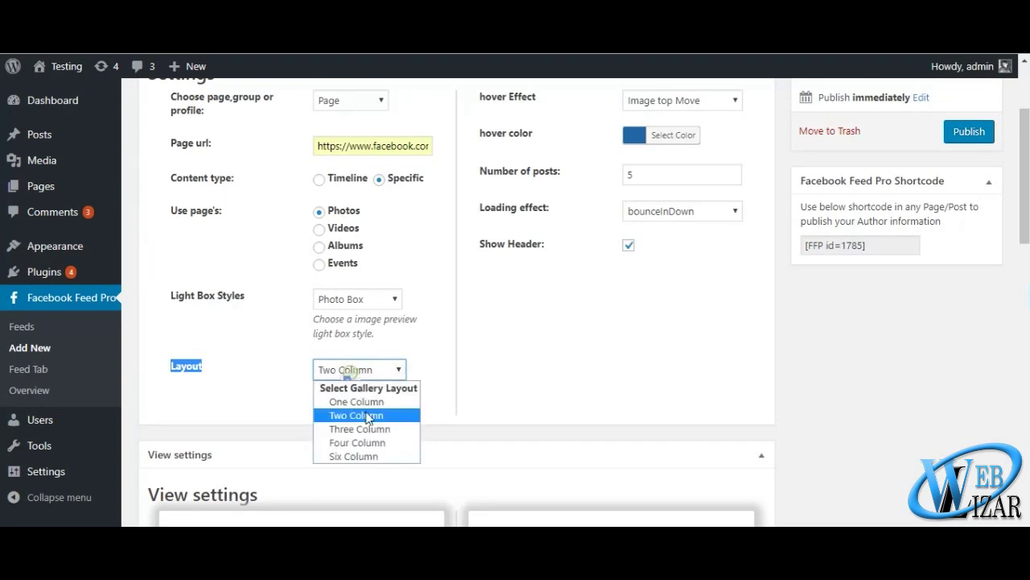
pyautogui.click(361, 429)
pyautogui.click(382, 372)
pyautogui.click(364, 442)
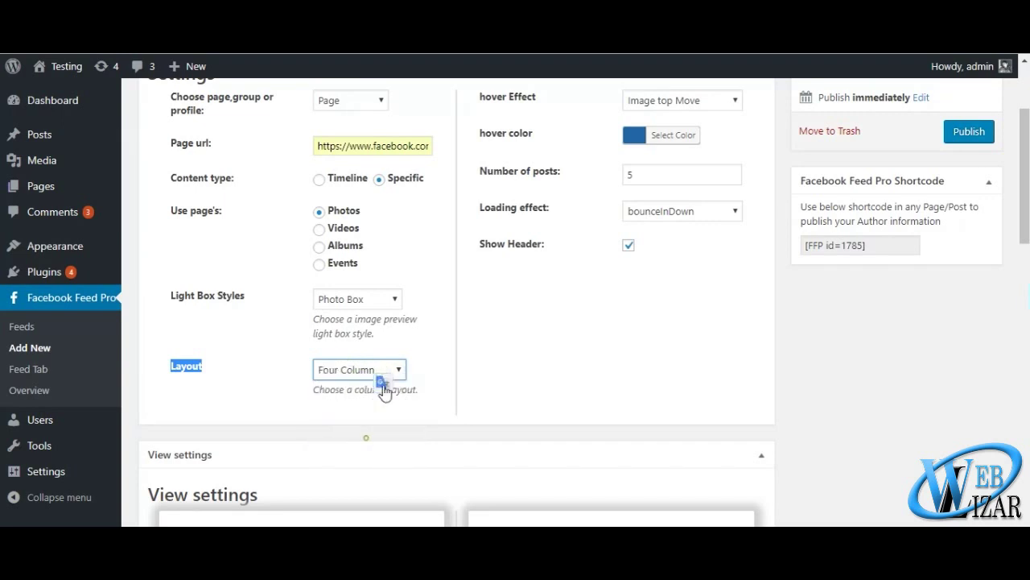
pyautogui.click(400, 369)
pyautogui.click(360, 456)
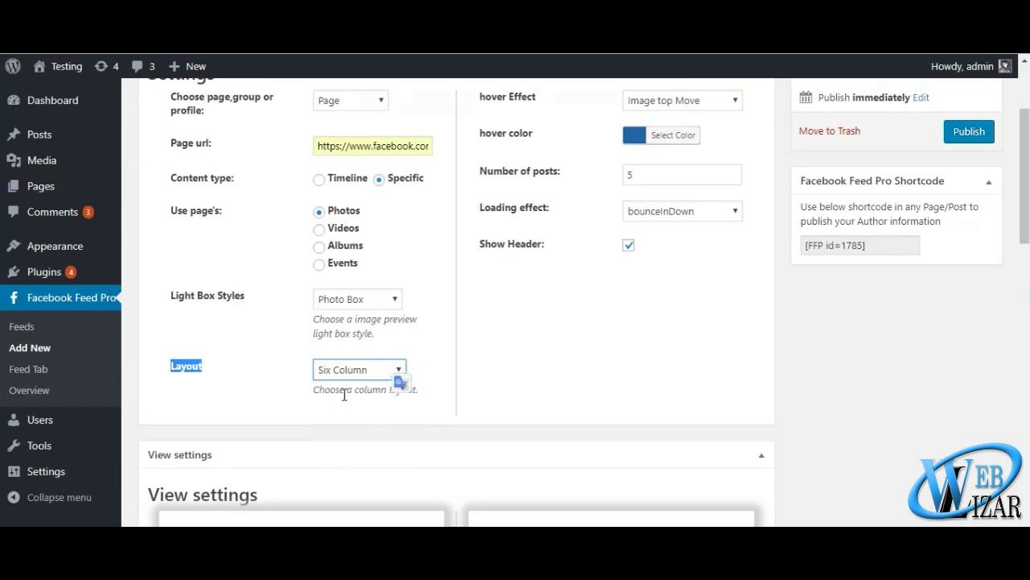
pyautogui.click(358, 370)
pyautogui.click(391, 399)
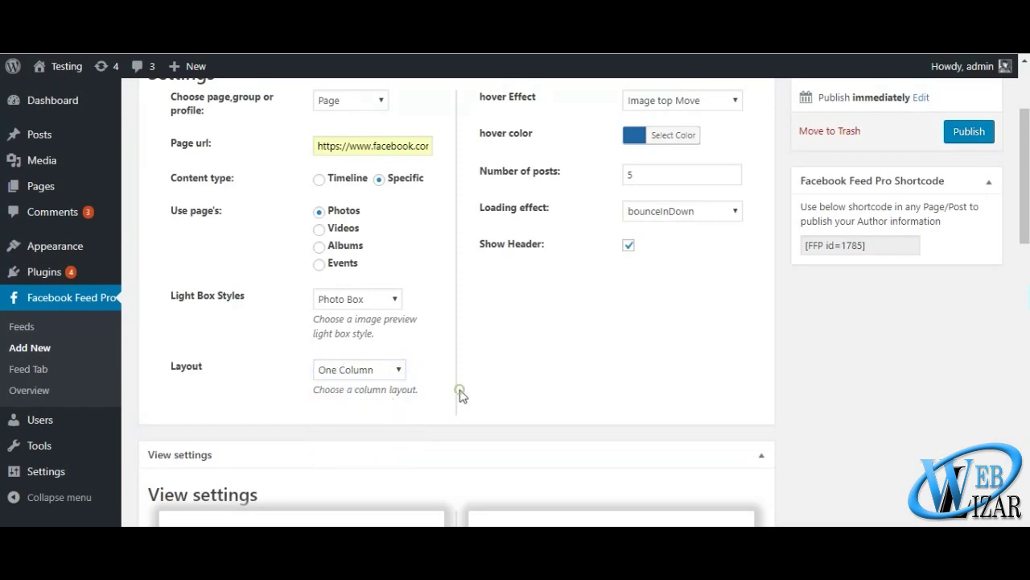
pyautogui.scroll(-3, 461, 394)
pyautogui.scroll(-9, 461, 394)
pyautogui.scroll(6, 461, 395)
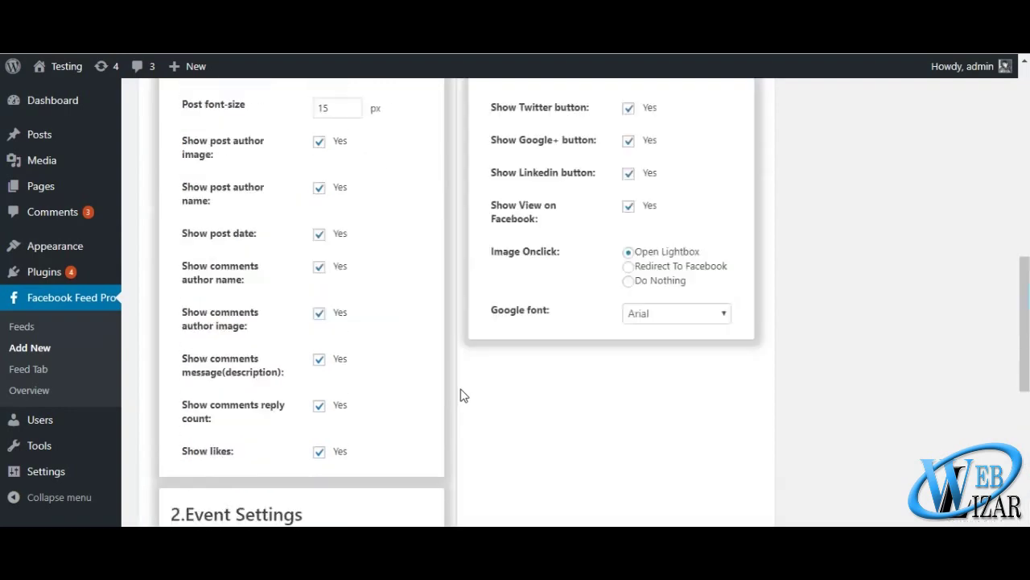
pyautogui.scroll(5, 462, 394)
pyautogui.scroll(2, 461, 395)
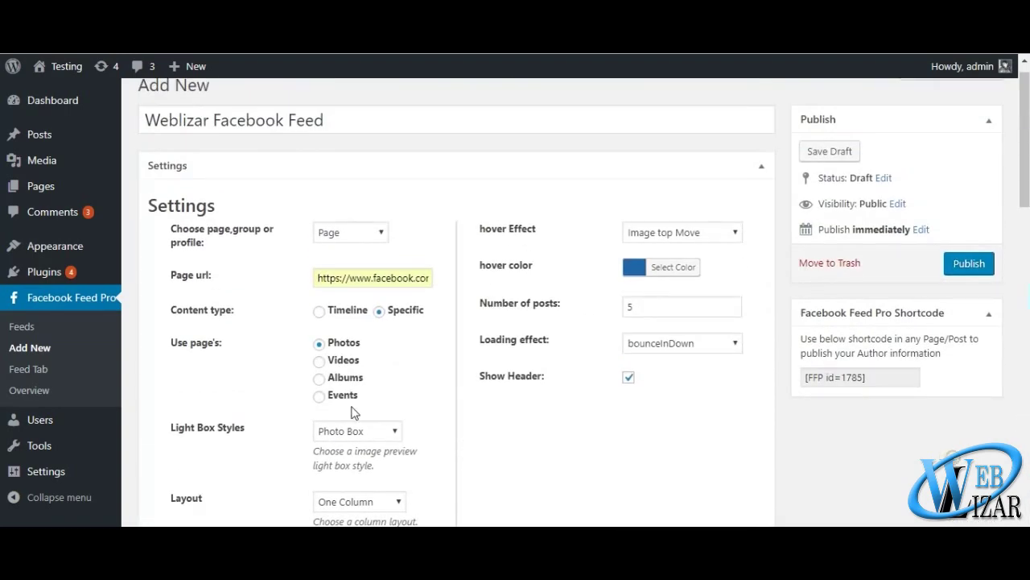
pyautogui.scroll(-3, 359, 277)
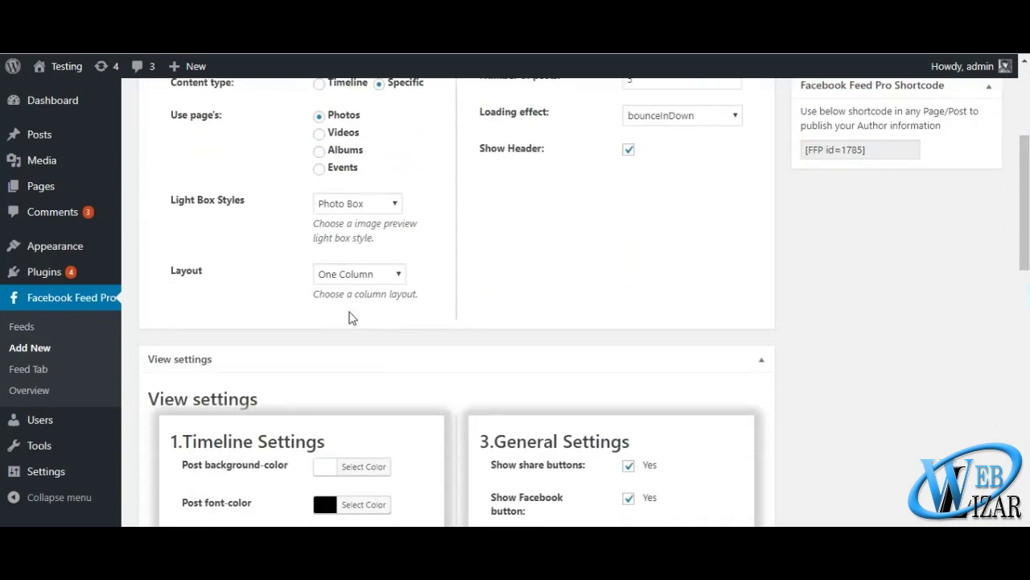
pyautogui.scroll(-3, 379, 322)
pyautogui.scroll(6, 582, 241)
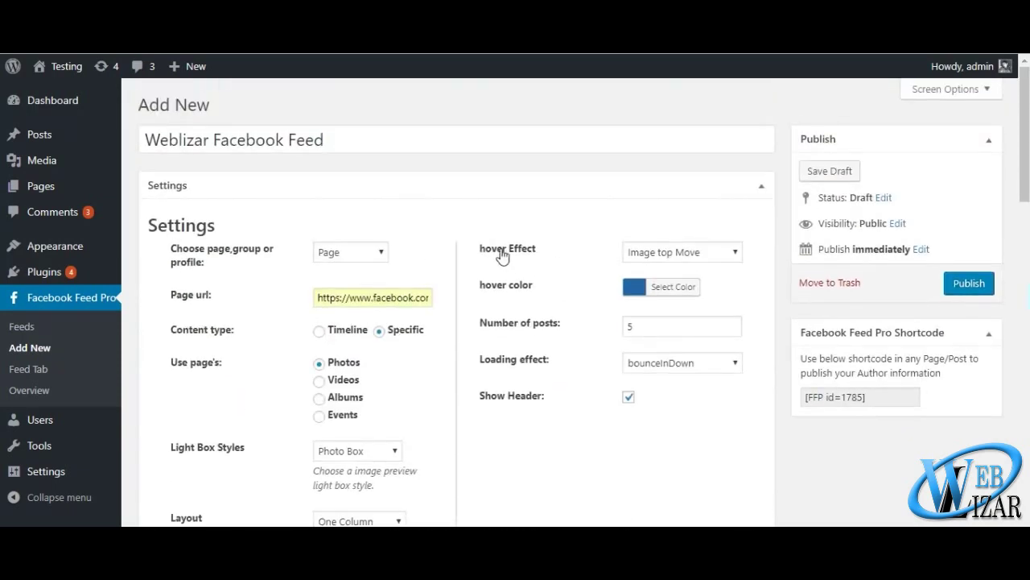
# Step: Set the hover effect to Image flip horizontal
pyautogui.moveTo(487, 256); pyautogui.dragTo(542, 255)
pyautogui.click(559, 262)
pyautogui.click(668, 253)
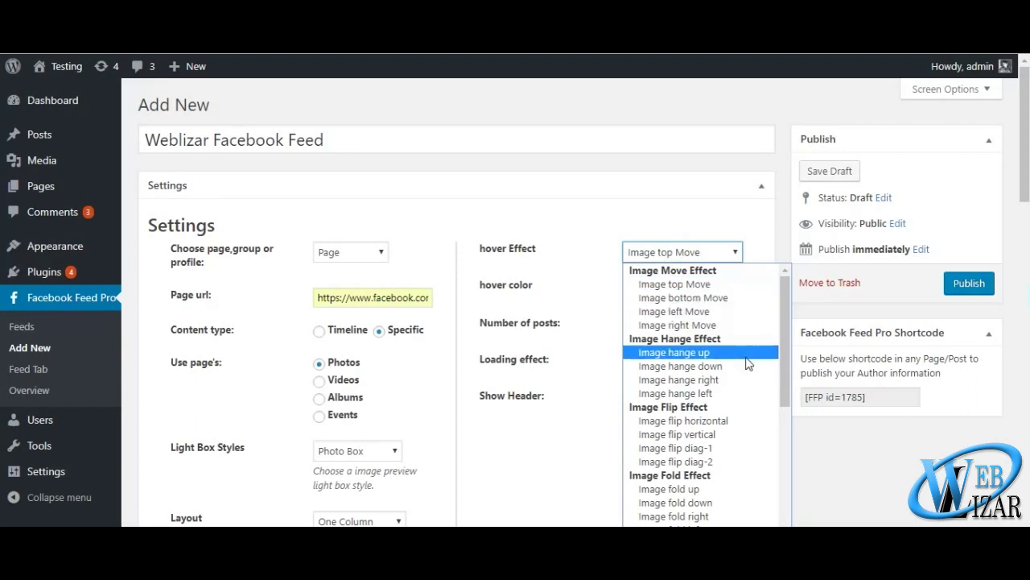
pyautogui.scroll(-3, 745, 370)
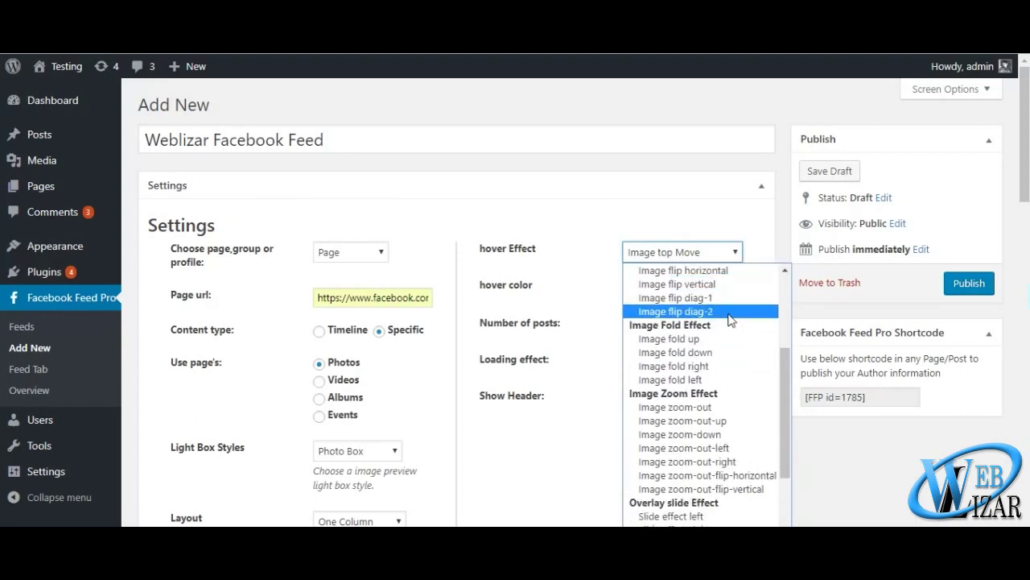
pyautogui.scroll(-2, 729, 359)
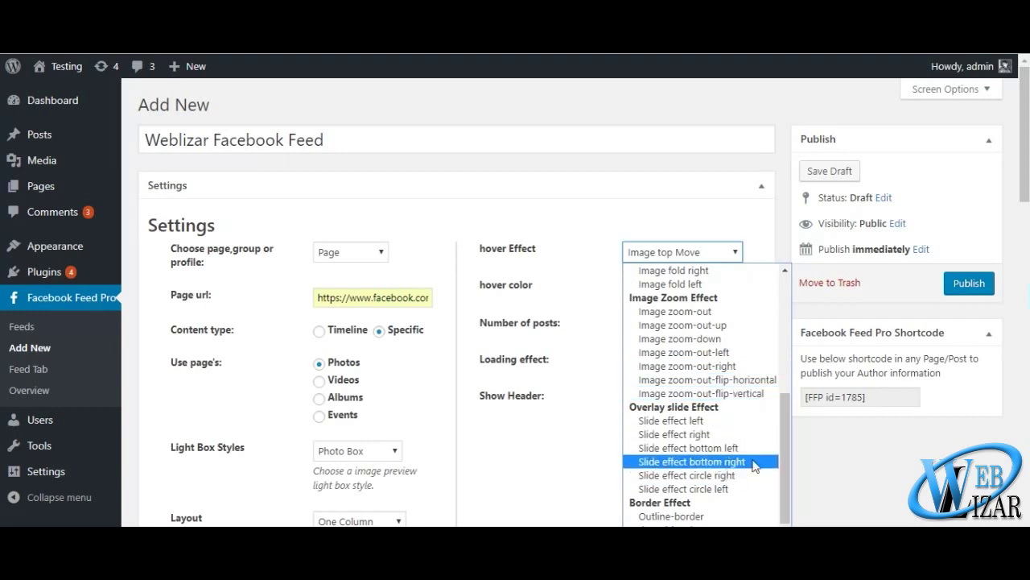
pyautogui.scroll(-1, 825, 448)
pyautogui.click(727, 176)
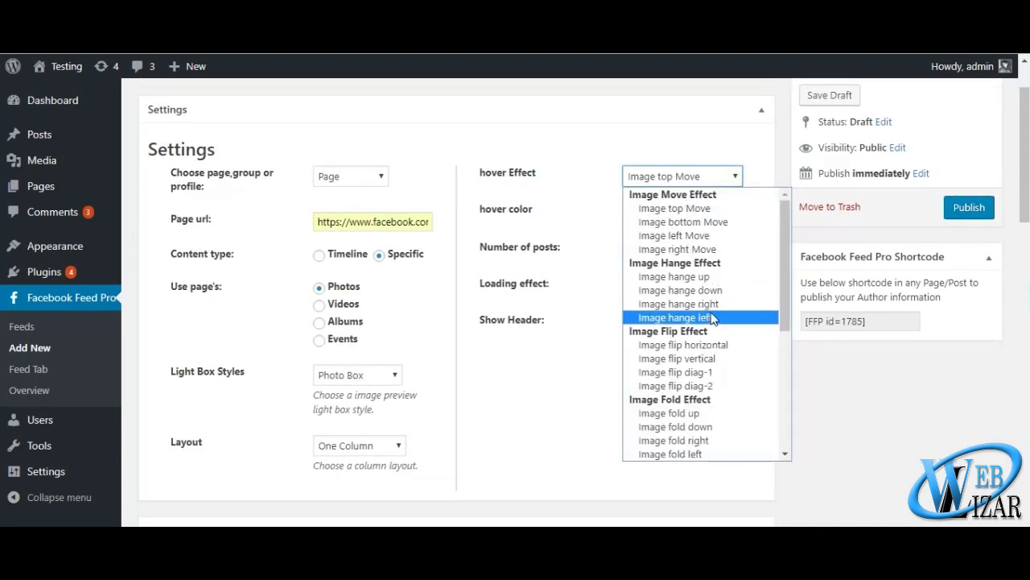
pyautogui.scroll(-5, 717, 346)
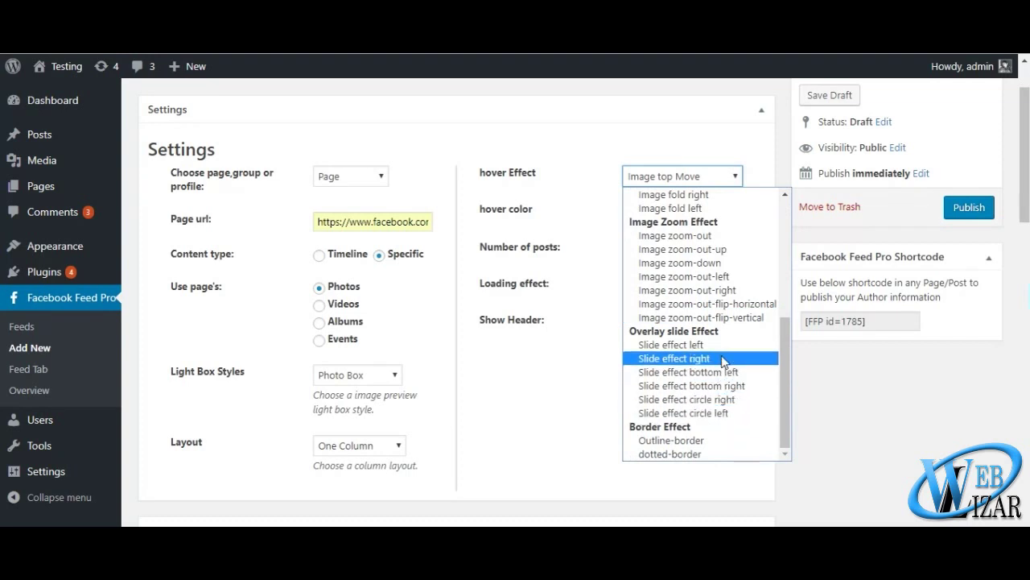
pyautogui.scroll(4, 729, 242)
pyautogui.click(722, 251)
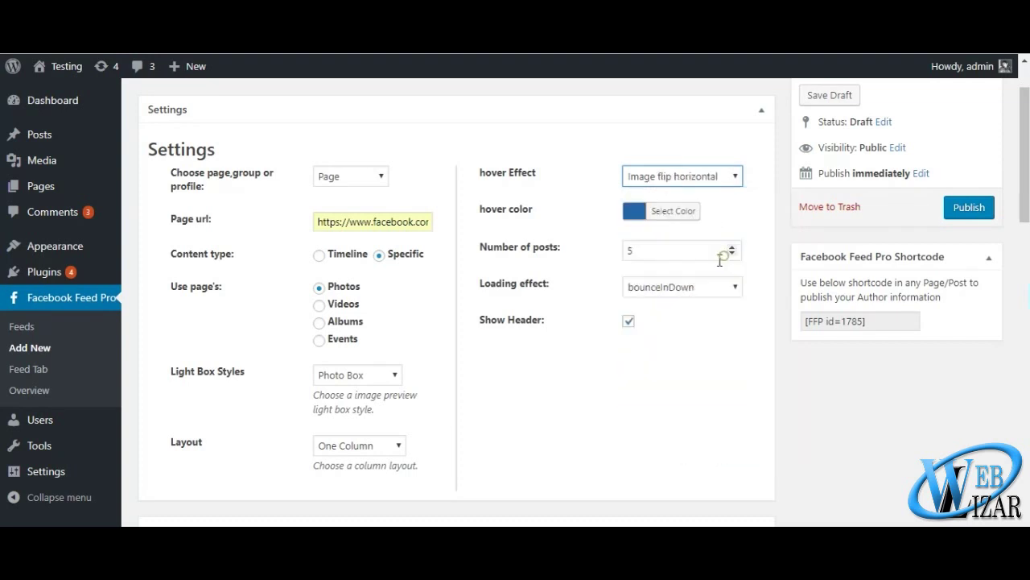
# Step: Change the hover colour to teal #27babc
pyautogui.click(636, 213)
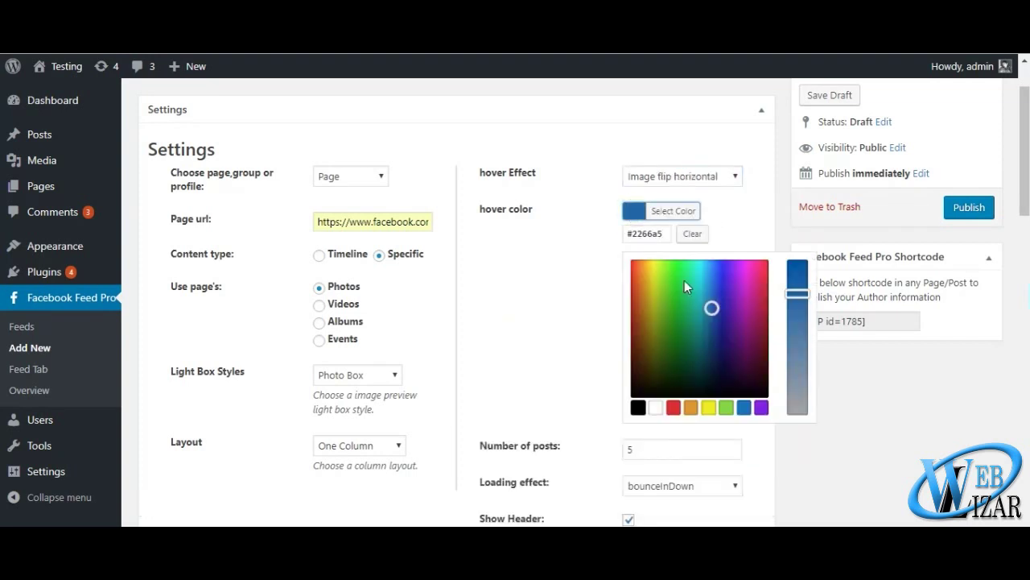
pyautogui.moveTo(685, 280); pyautogui.dragTo(701, 295)
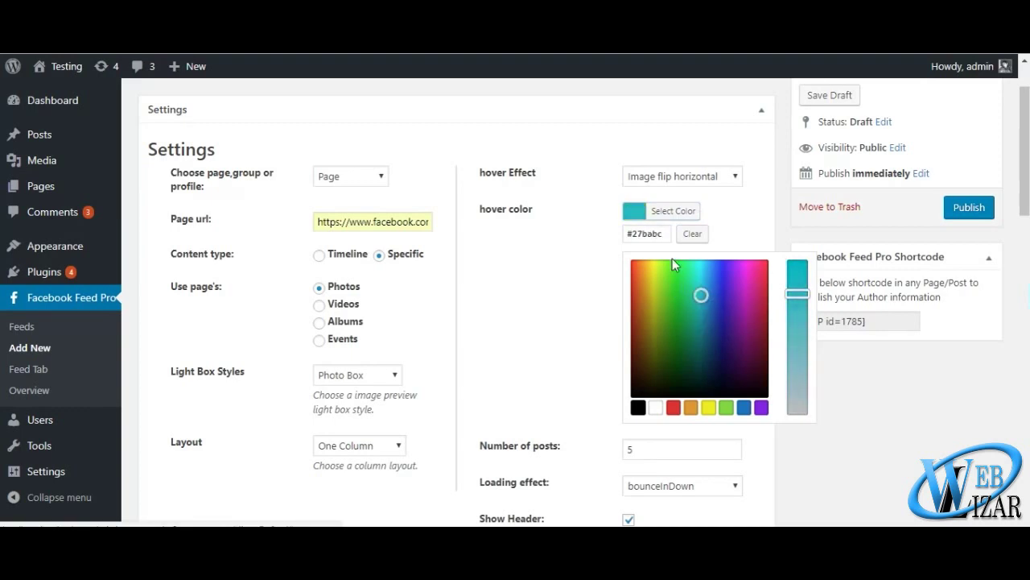
pyautogui.click(644, 233)
pyautogui.moveTo(668, 233); pyautogui.dragTo(627, 233)
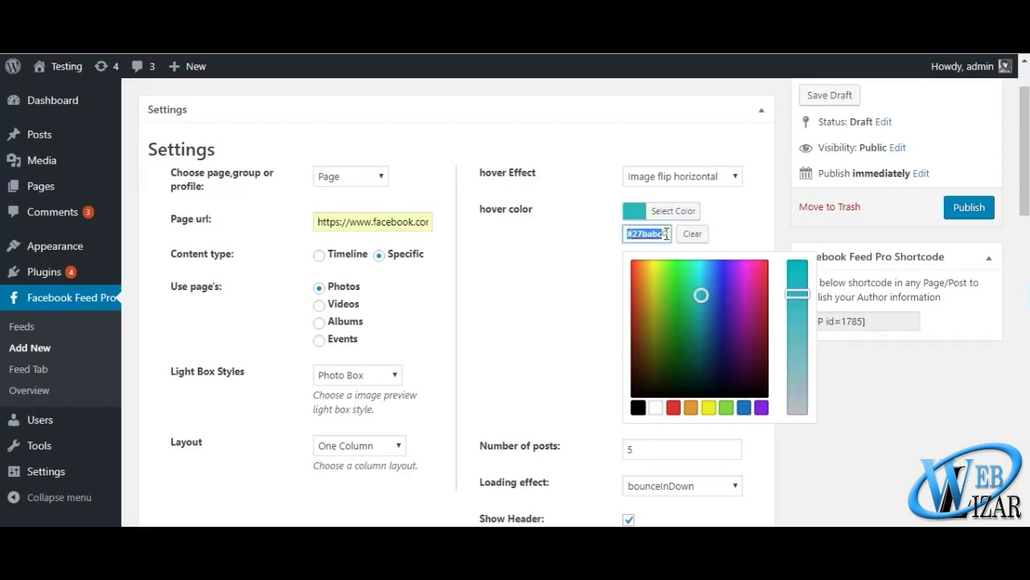
pyautogui.click(747, 222)
# Step: Set the number of posts to 3
pyautogui.moveTo(480, 254); pyautogui.dragTo(567, 256)
pyautogui.click(684, 252)
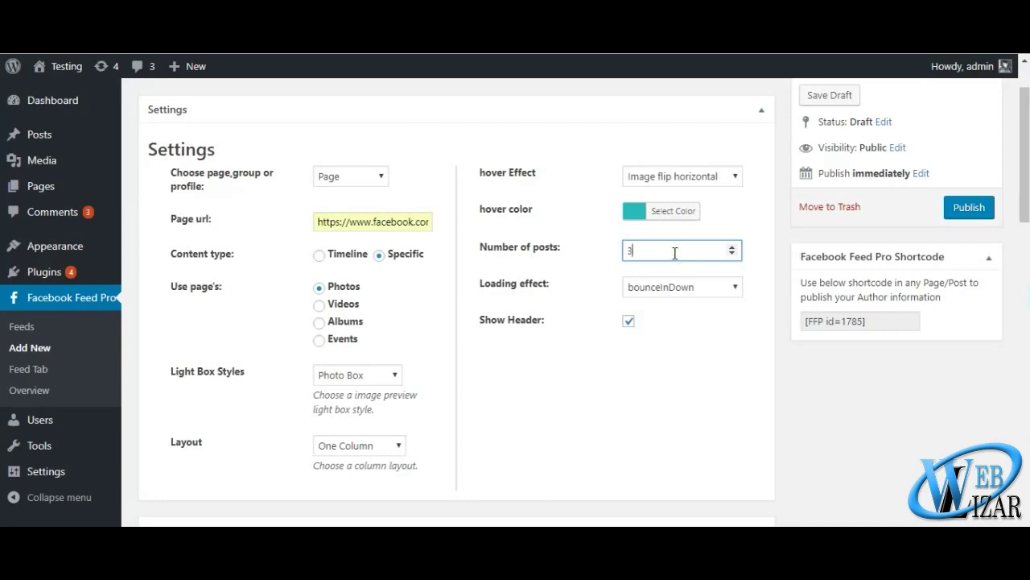
pyautogui.click(660, 354)
# Step: Change the loading effect from bounceInDown to fadeOutUp
pyautogui.moveTo(475, 288); pyautogui.dragTo(575, 311)
pyautogui.click(616, 365)
pyautogui.click(682, 294)
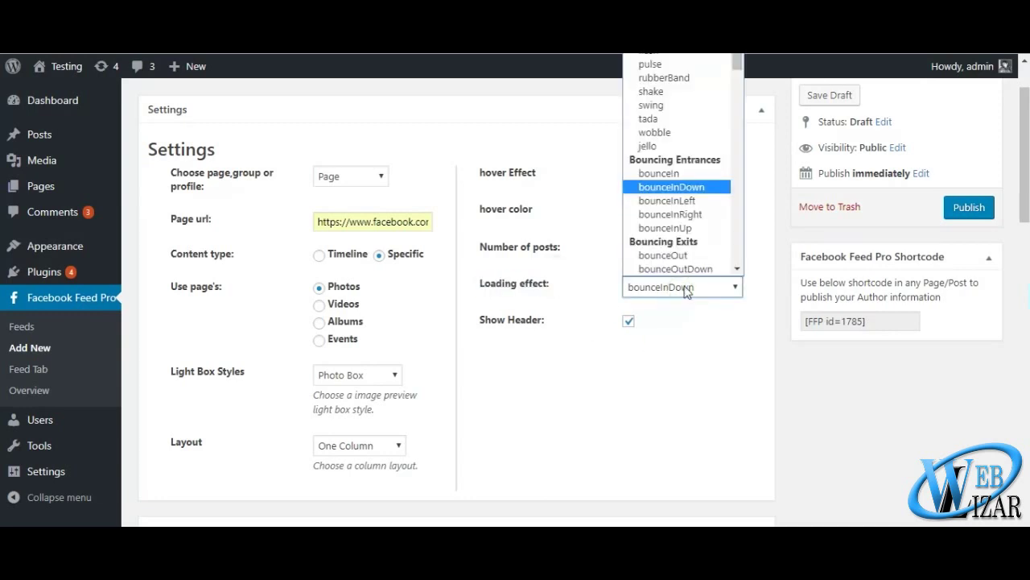
pyautogui.scroll(1, 747, 374)
pyautogui.click(713, 362)
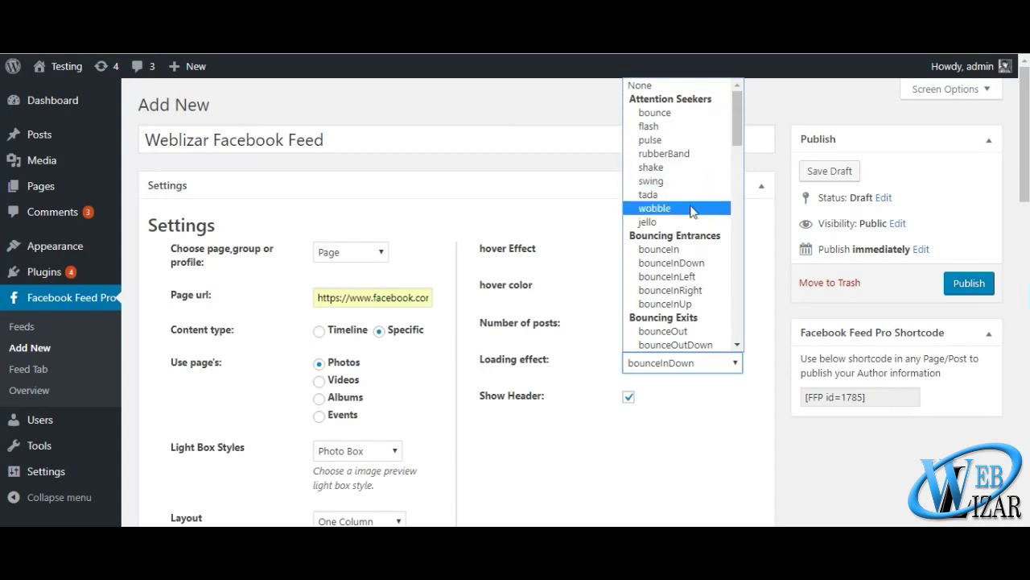
pyautogui.scroll(-3, 692, 241)
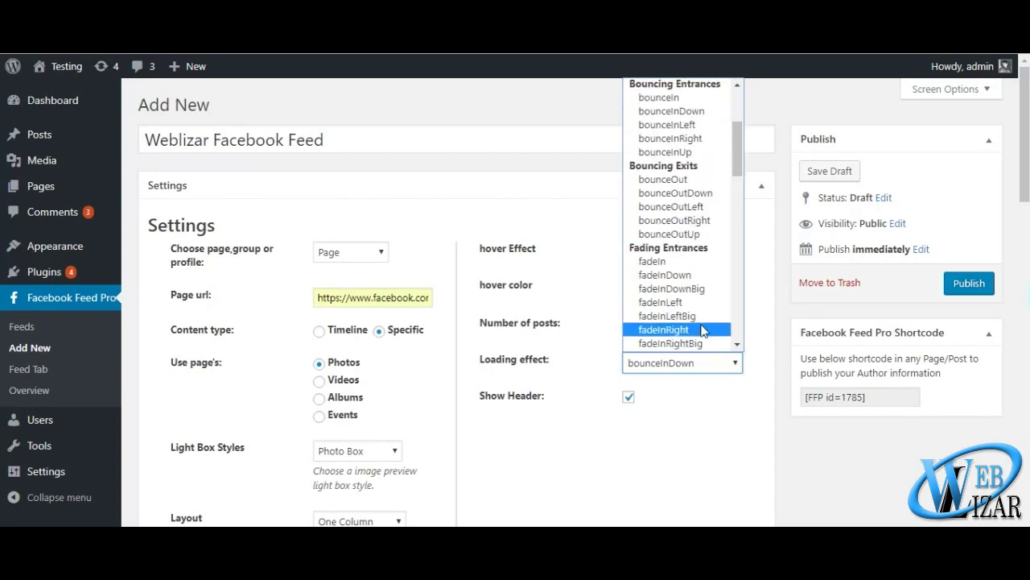
pyautogui.scroll(-8, 692, 153)
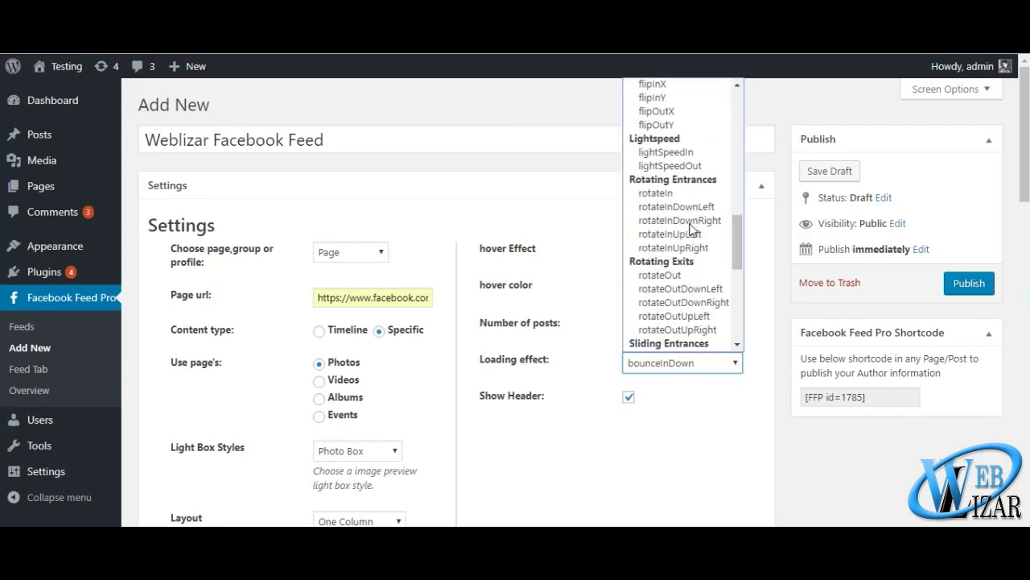
pyautogui.scroll(-10, 690, 230)
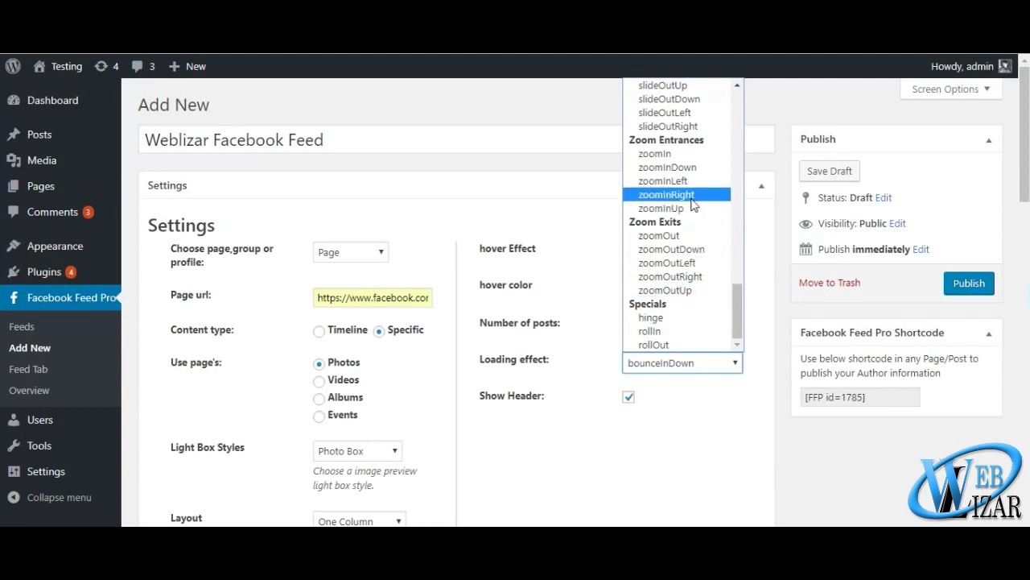
pyautogui.scroll(10, 697, 173)
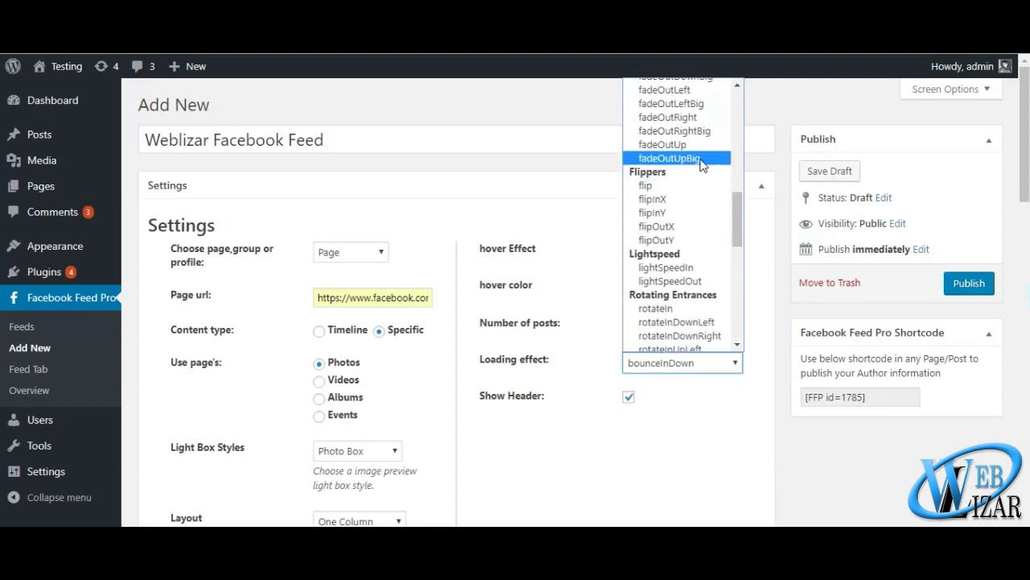
pyautogui.click(702, 146)
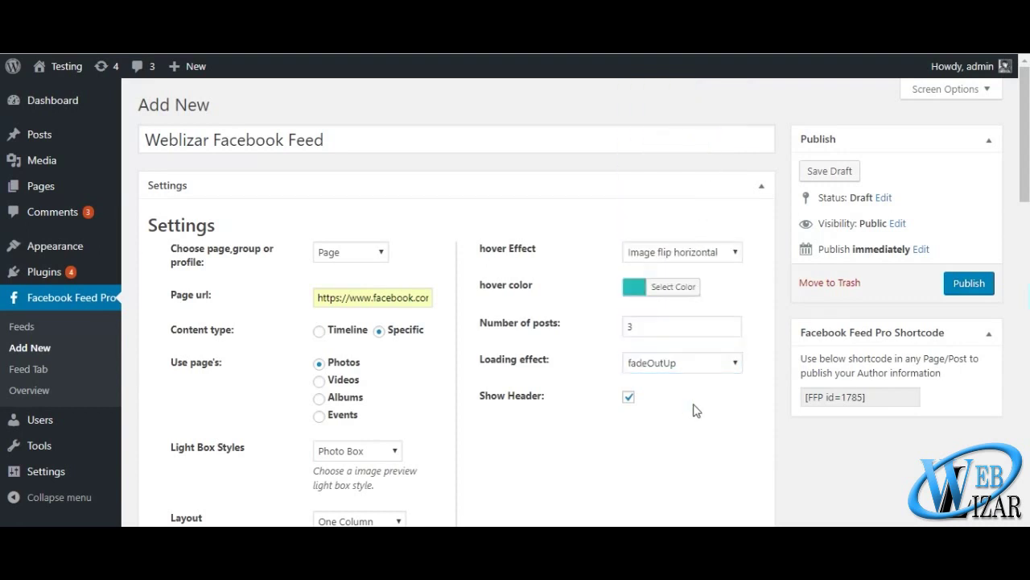
# Step: Leave the Show Header option ticked
pyautogui.scroll(-1, 546, 358)
pyautogui.moveTo(479, 325); pyautogui.dragTo(551, 323)
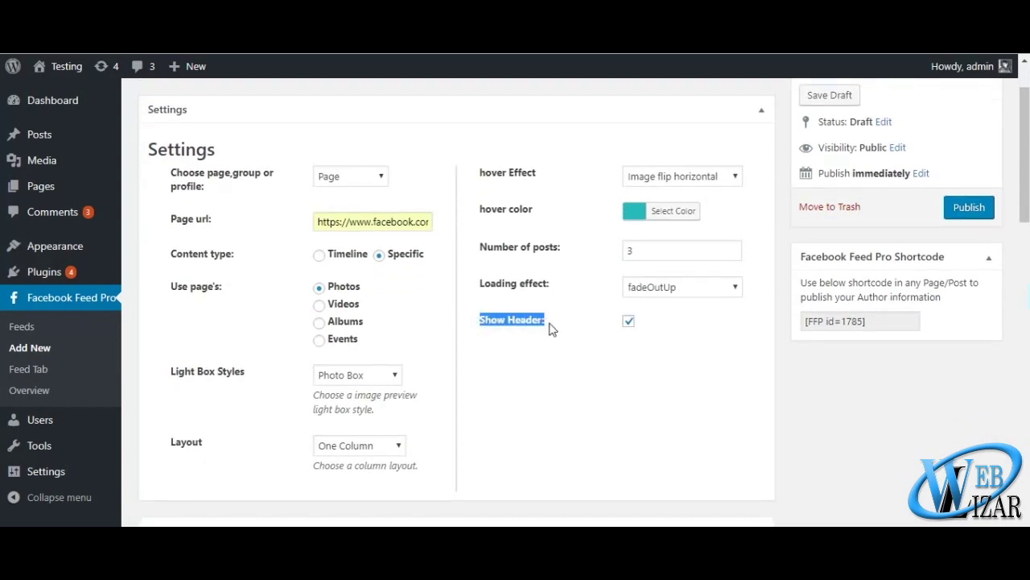
pyautogui.click(630, 323)
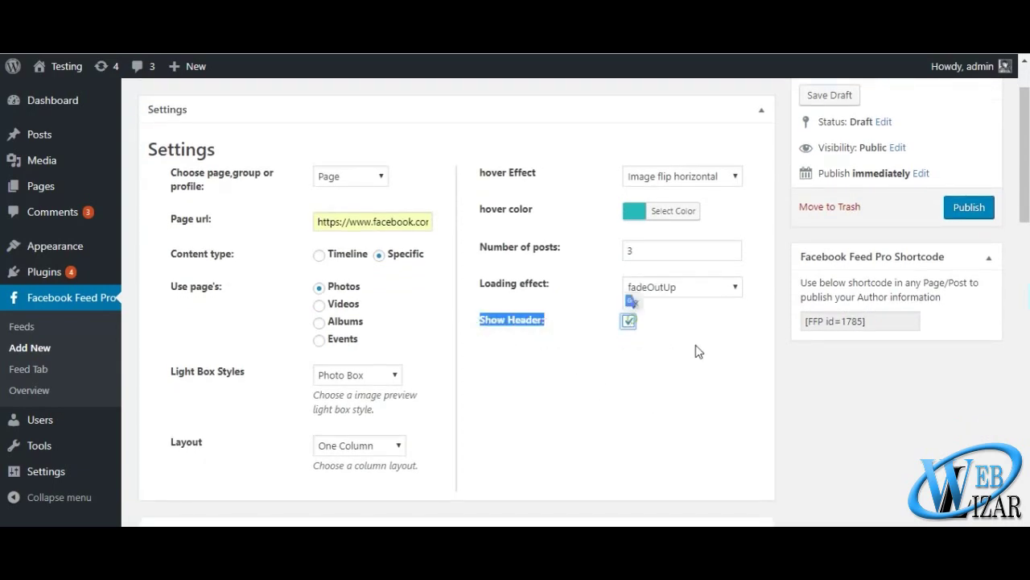
# Step: In Timeline Settings, set the post background colour to light grey #cecece
pyautogui.scroll(-4, 529, 430)
pyautogui.scroll(-1, 528, 424)
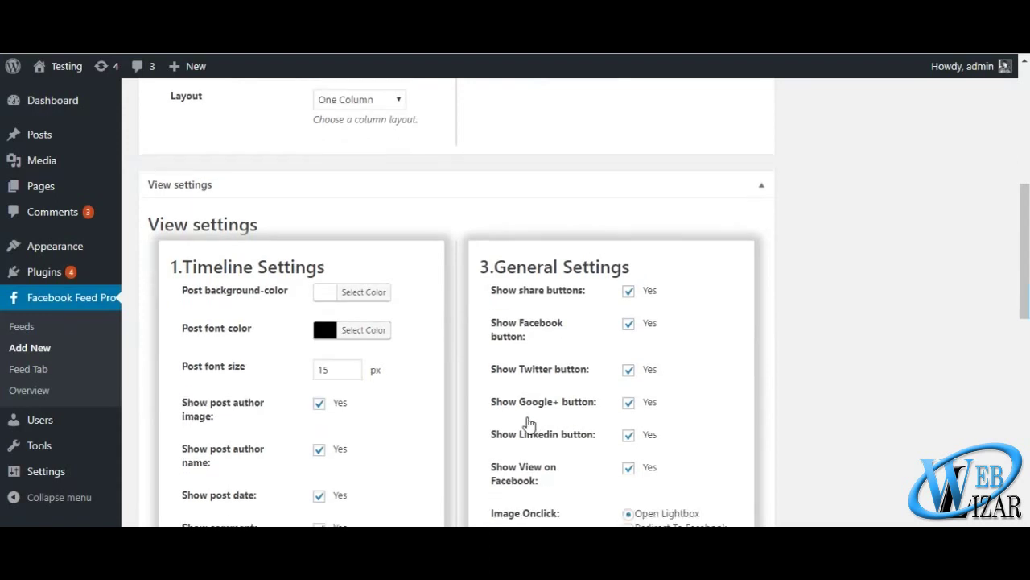
pyautogui.moveTo(141, 191); pyautogui.dragTo(261, 193)
pyautogui.click(336, 176)
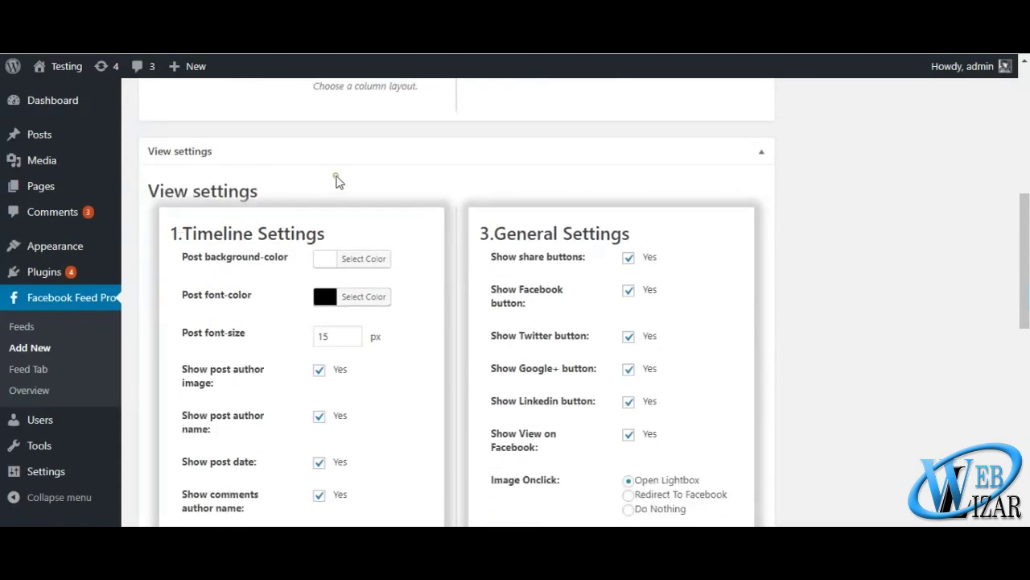
pyautogui.moveTo(203, 233); pyautogui.dragTo(338, 241)
pyautogui.click(382, 185)
pyautogui.scroll(-1, 282, 226)
pyautogui.moveTo(181, 191); pyautogui.dragTo(294, 193)
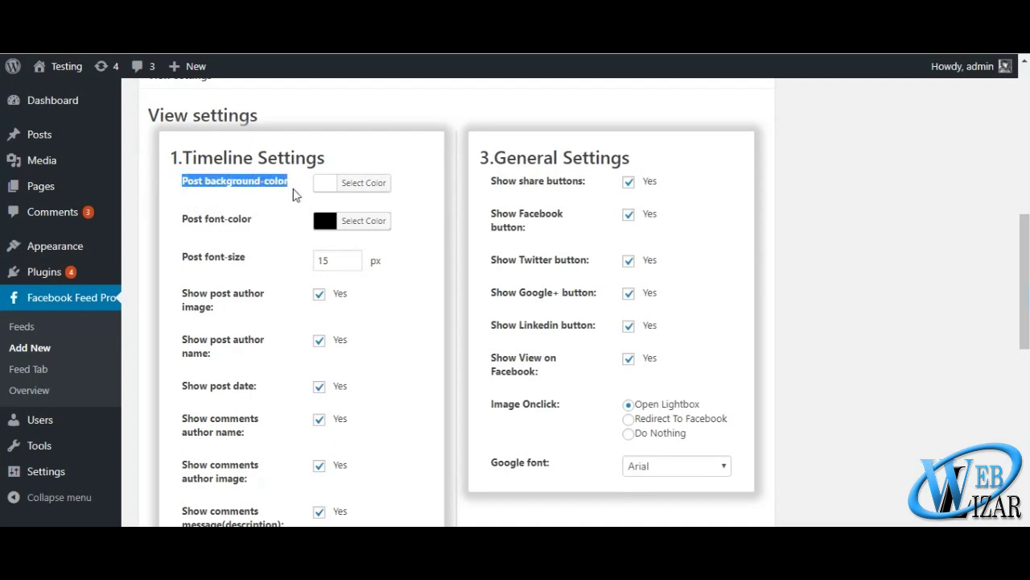
pyautogui.click(337, 187)
pyautogui.moveTo(362, 281); pyautogui.dragTo(392, 258)
pyautogui.click(277, 283)
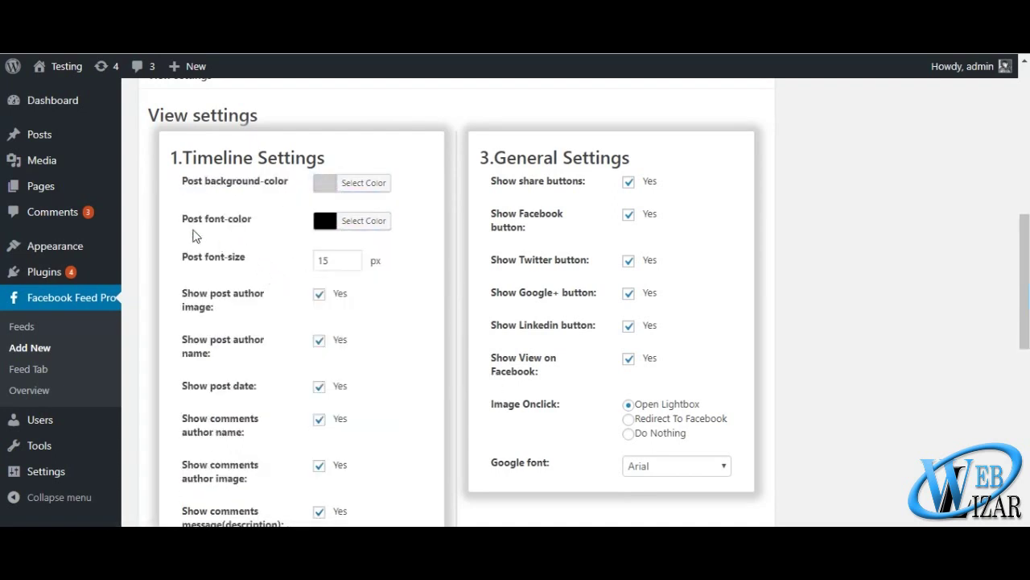
# Step: Set the post font colour to orange #f26937, keeping the post font size at 15 px
pyautogui.moveTo(178, 227); pyautogui.dragTo(257, 230)
pyautogui.click(320, 227)
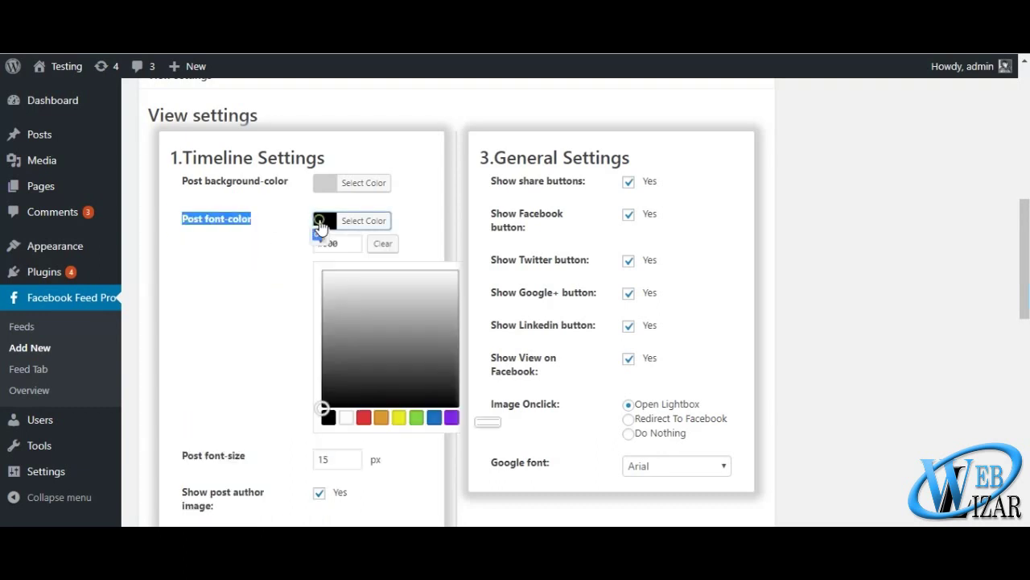
pyautogui.click(363, 417)
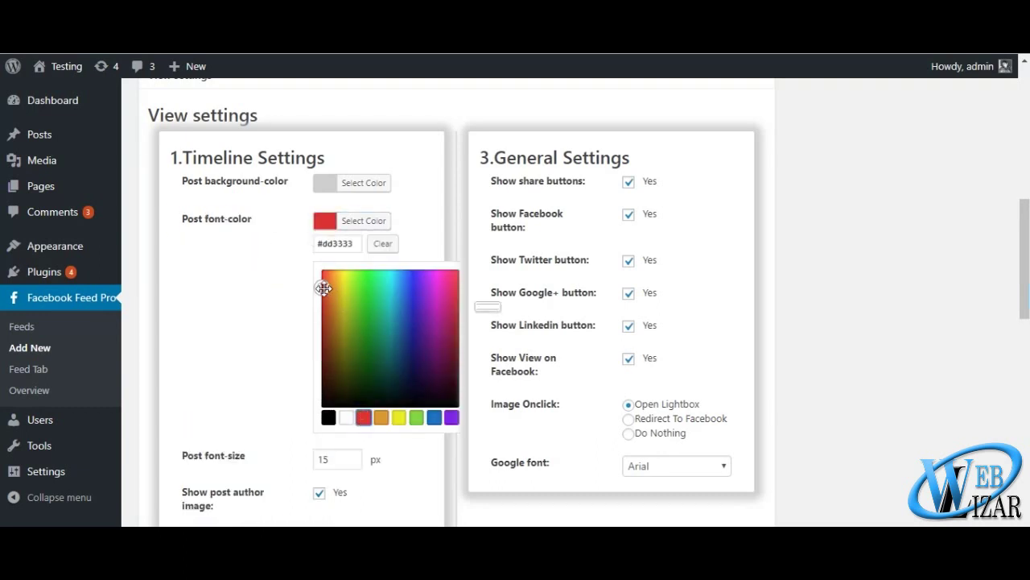
pyautogui.click(380, 417)
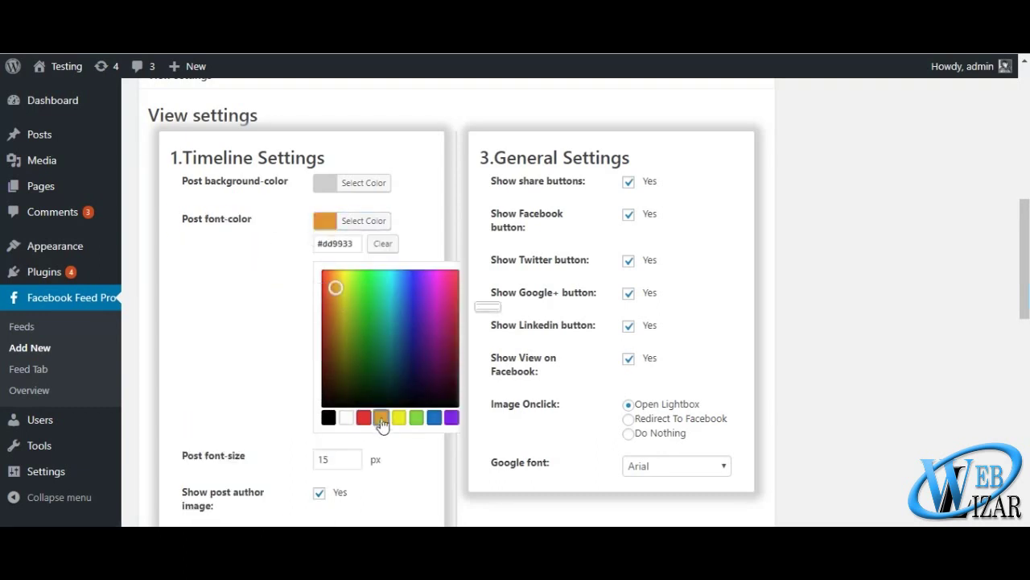
pyautogui.click(328, 275)
pyautogui.click(191, 321)
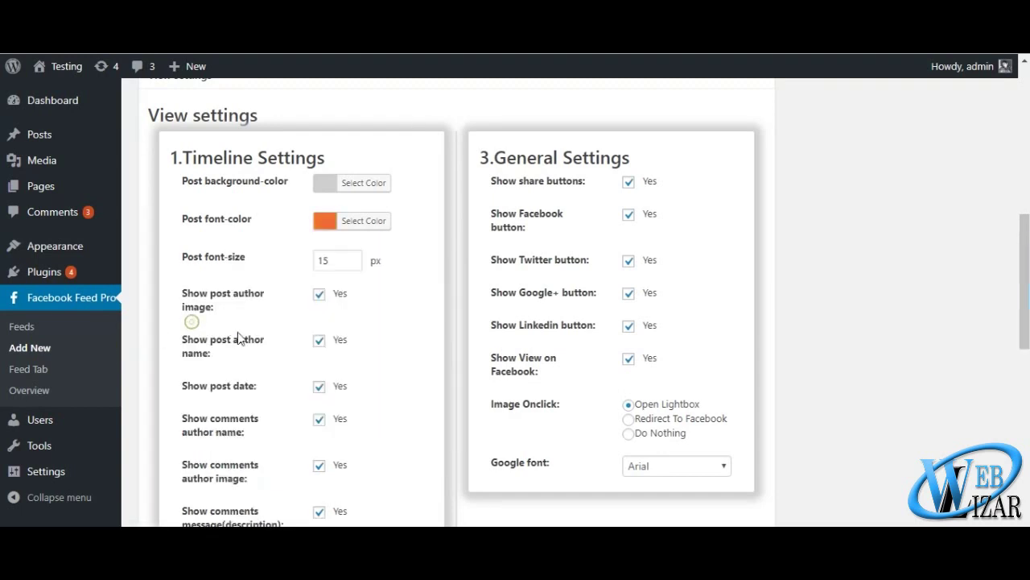
pyautogui.moveTo(185, 265); pyautogui.dragTo(244, 269)
pyautogui.click(336, 263)
# Step: In Timeline Settings, turn off Show post date and keep the post author image and name shown
pyautogui.moveTo(180, 291); pyautogui.dragTo(227, 316)
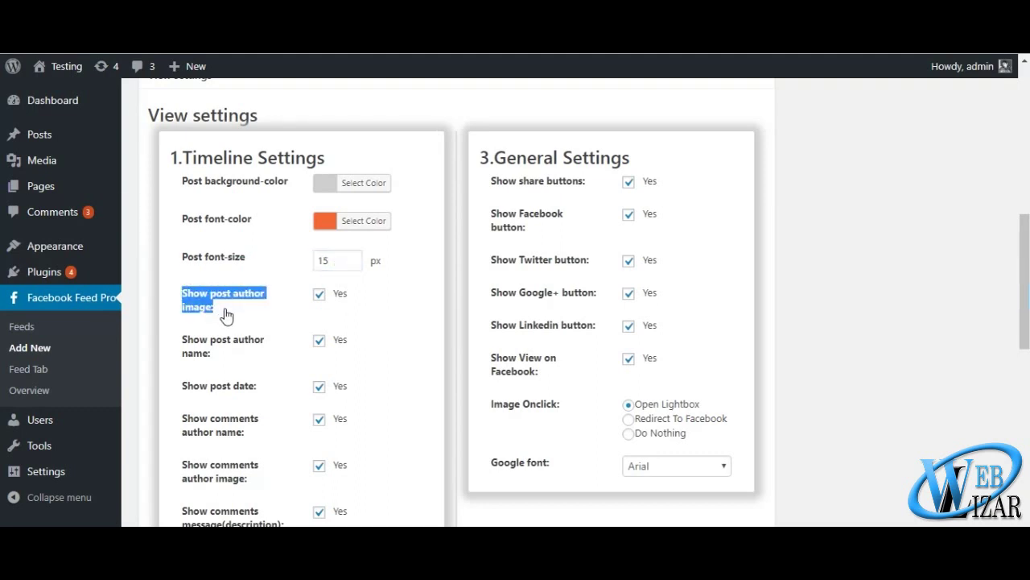
pyautogui.click(286, 315)
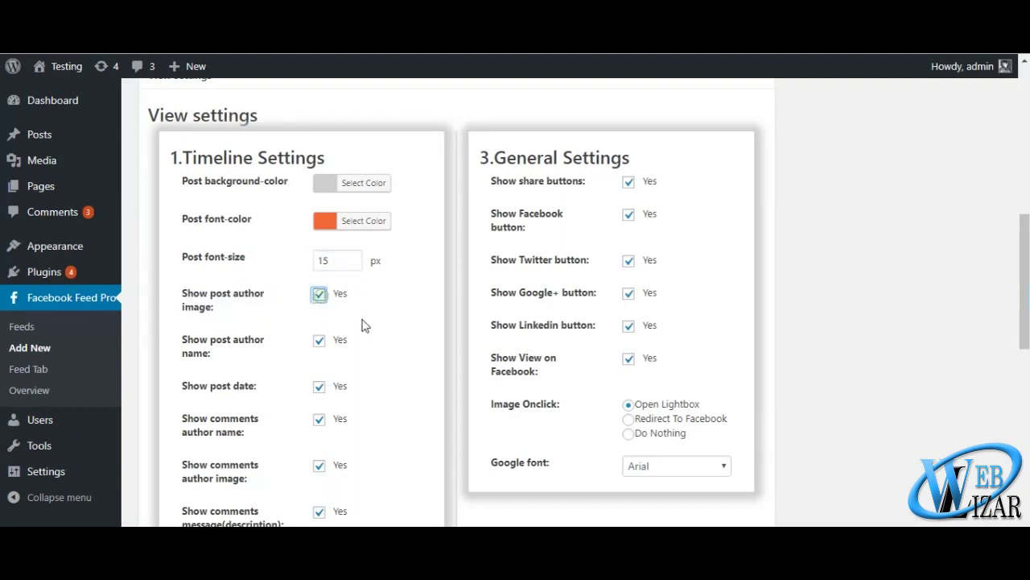
pyautogui.click(363, 316)
pyautogui.click(319, 341)
pyautogui.scroll(-1, 322, 347)
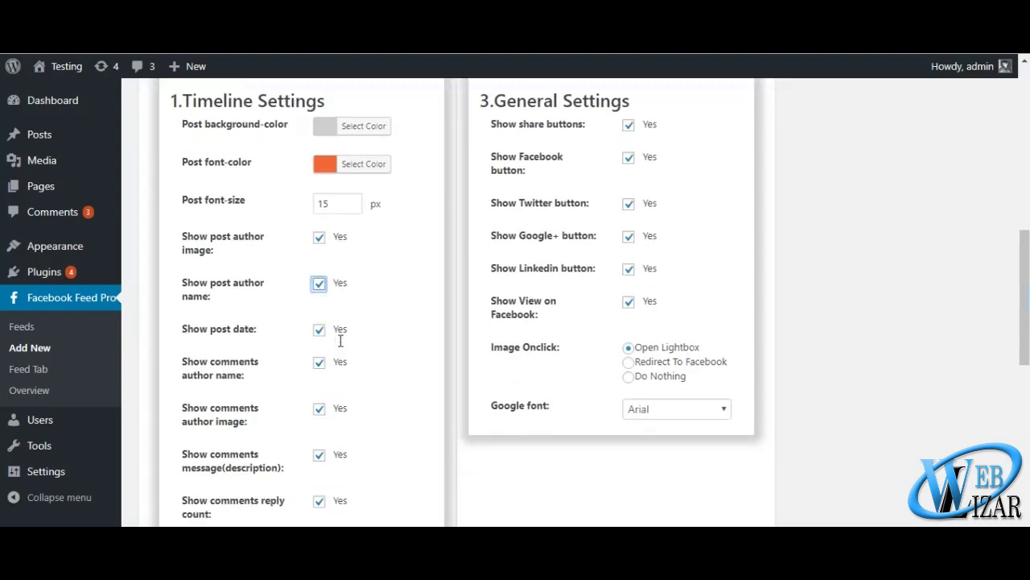
pyautogui.scroll(-2, 159, 390)
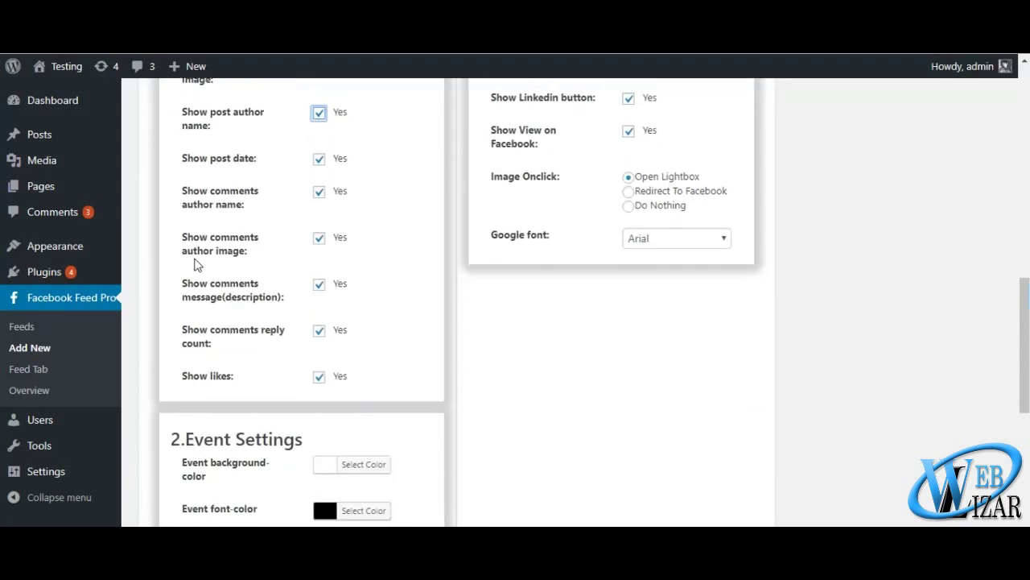
pyautogui.click(319, 159)
pyautogui.scroll(3, 536, 311)
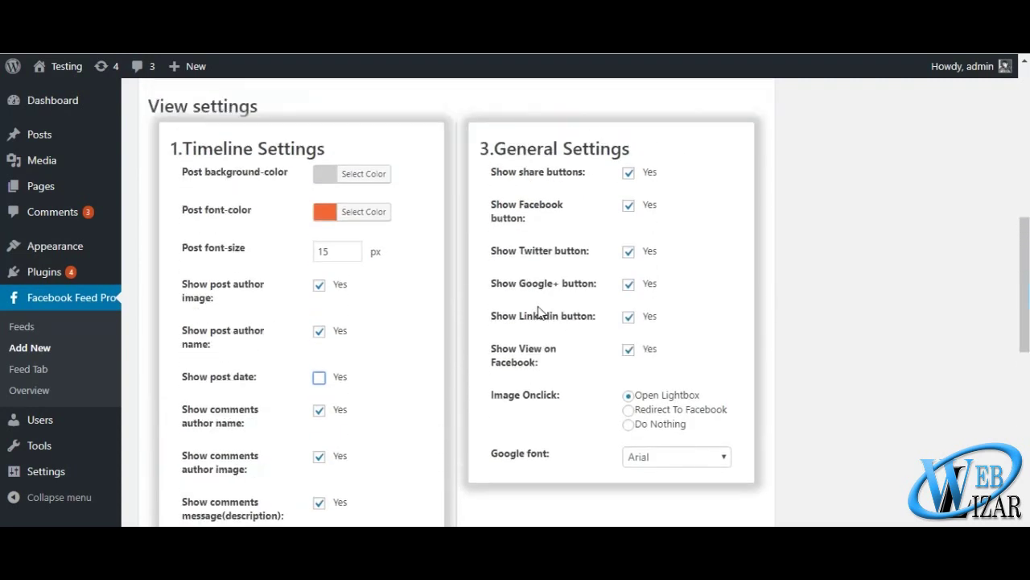
pyautogui.moveTo(494, 157); pyautogui.dragTo(639, 175)
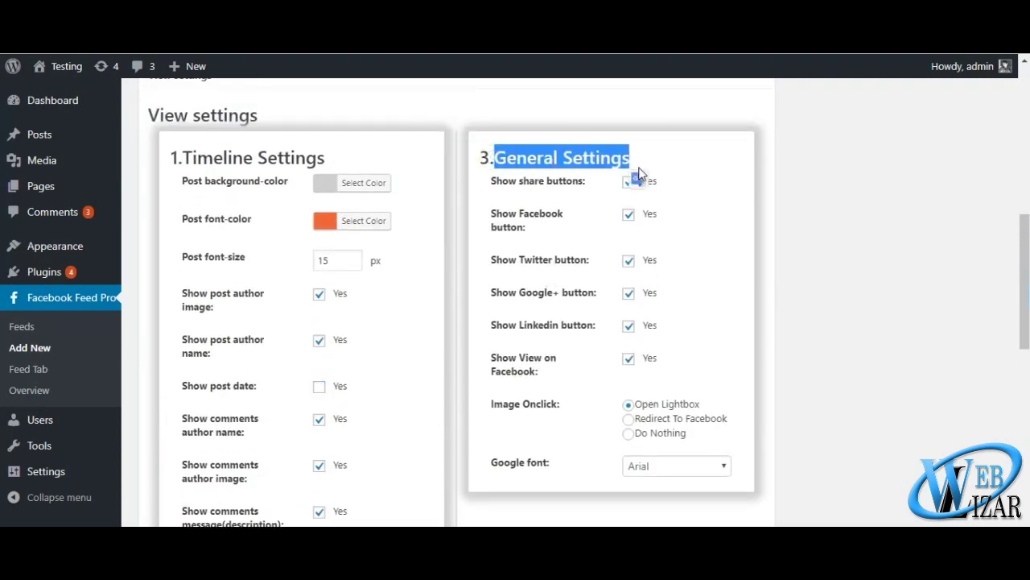
# Step: Review the Twitter and View on Facebook sharing options and the Image Onclick setting
pyautogui.click(521, 197)
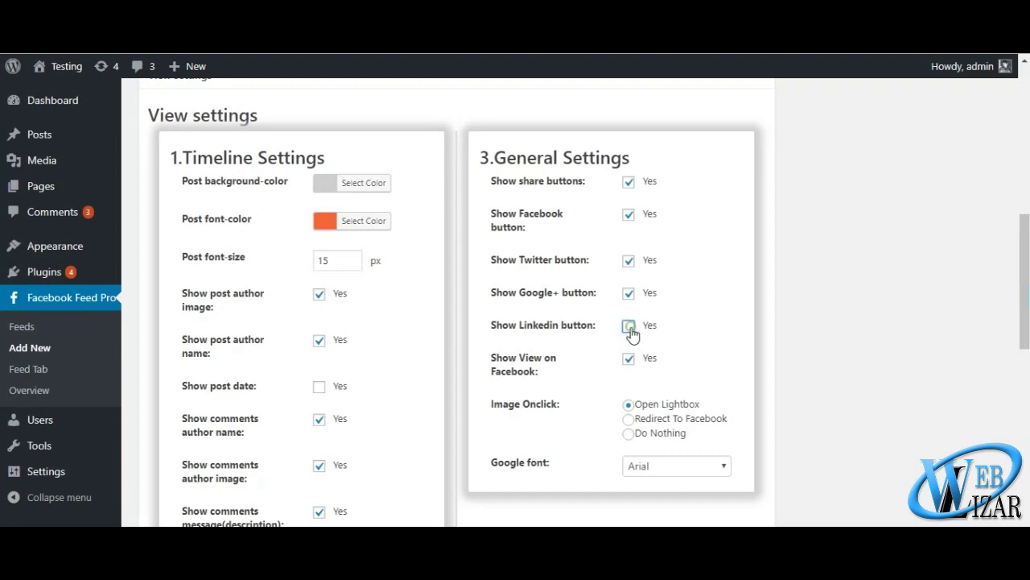
pyautogui.click(629, 260)
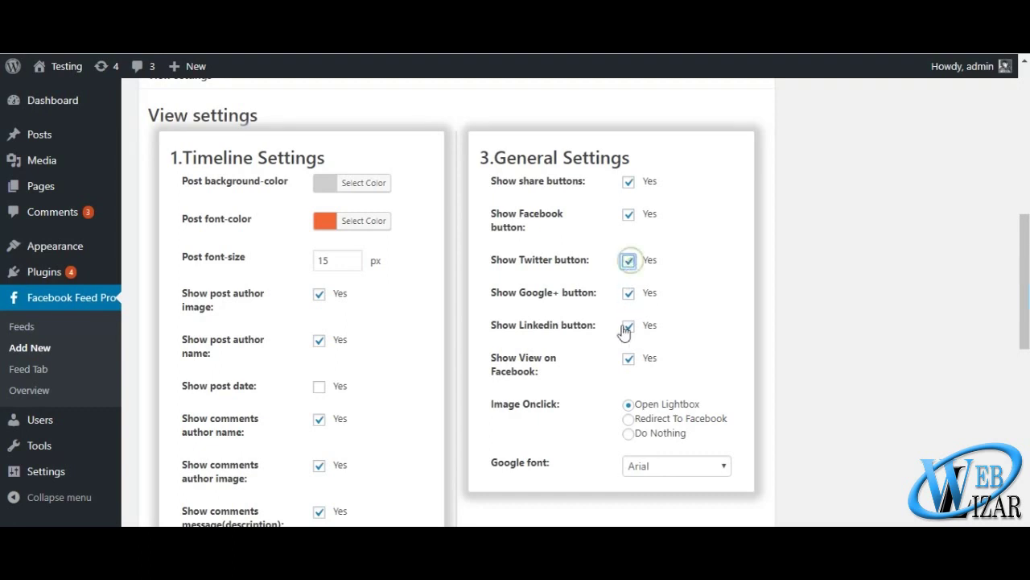
pyautogui.click(627, 358)
pyautogui.scroll(-1, 616, 354)
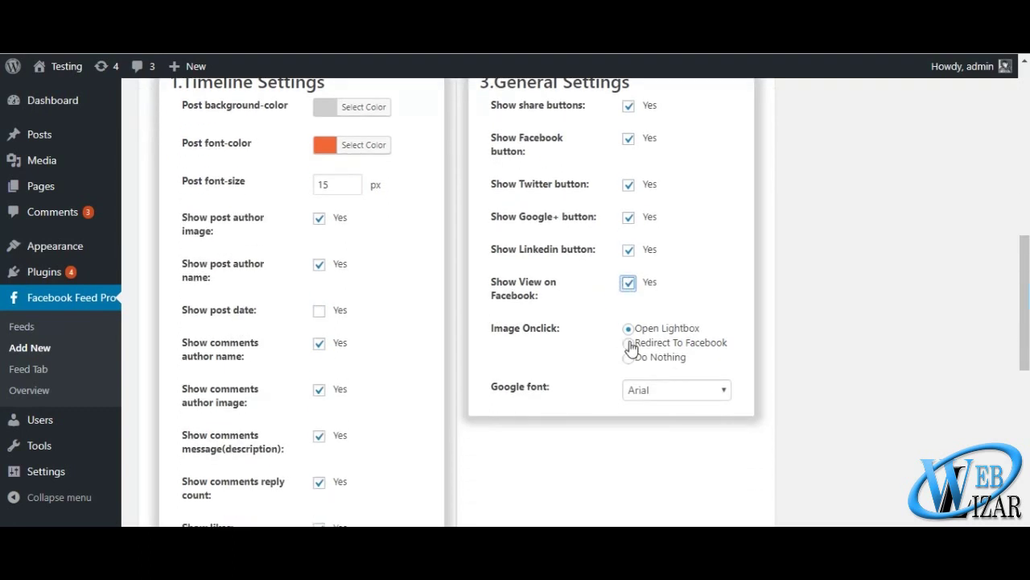
pyautogui.click(628, 344)
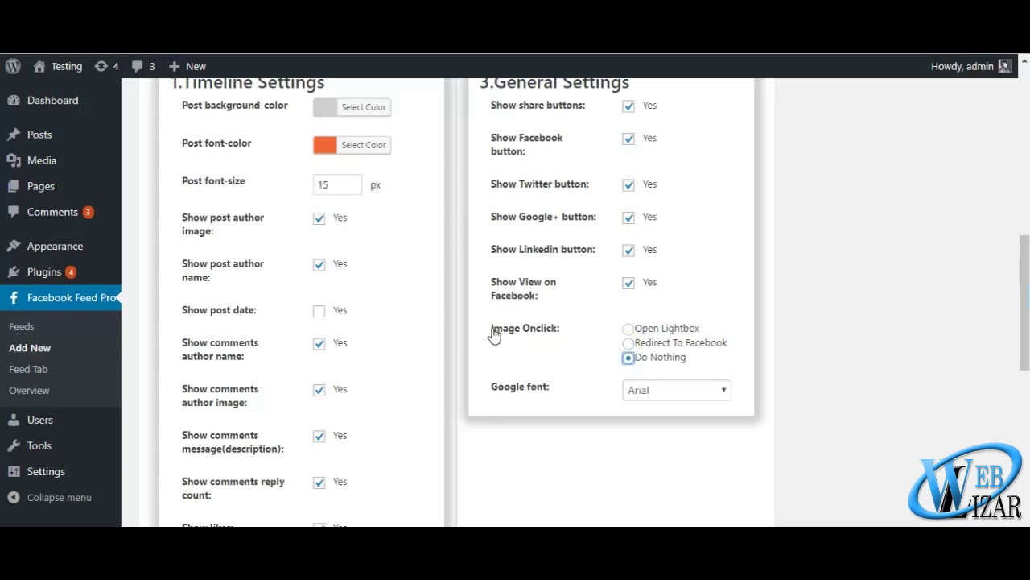
pyautogui.moveTo(493, 330); pyautogui.dragTo(552, 334)
pyautogui.click(588, 365)
# Step: Change the feed's Google font from Arial to Lemon
pyautogui.click(512, 381)
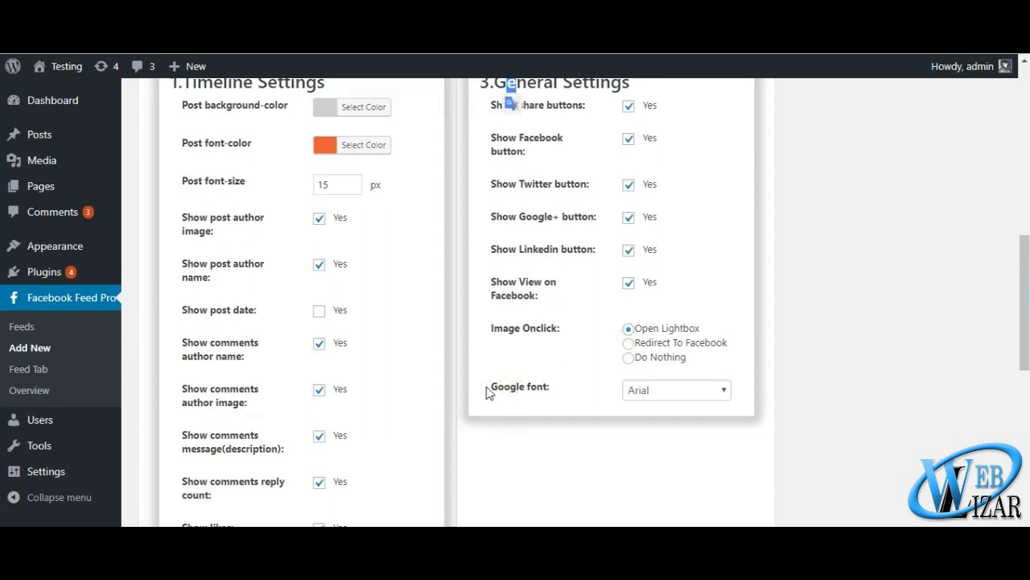
pyautogui.moveTo(485, 391); pyautogui.dragTo(548, 394)
pyautogui.click(582, 383)
pyautogui.click(684, 394)
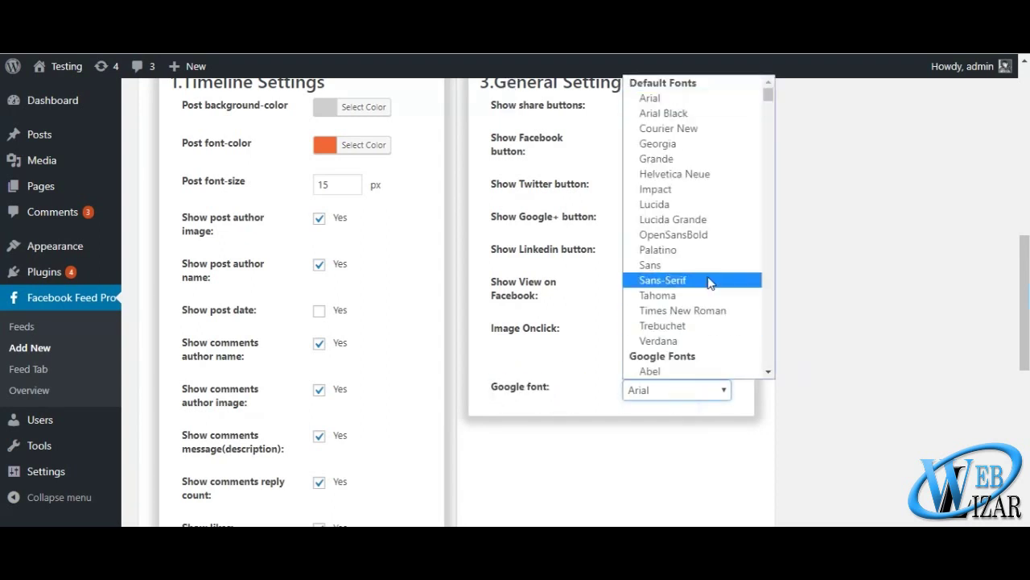
pyautogui.scroll(-5, 712, 172)
pyautogui.scroll(-14, 712, 171)
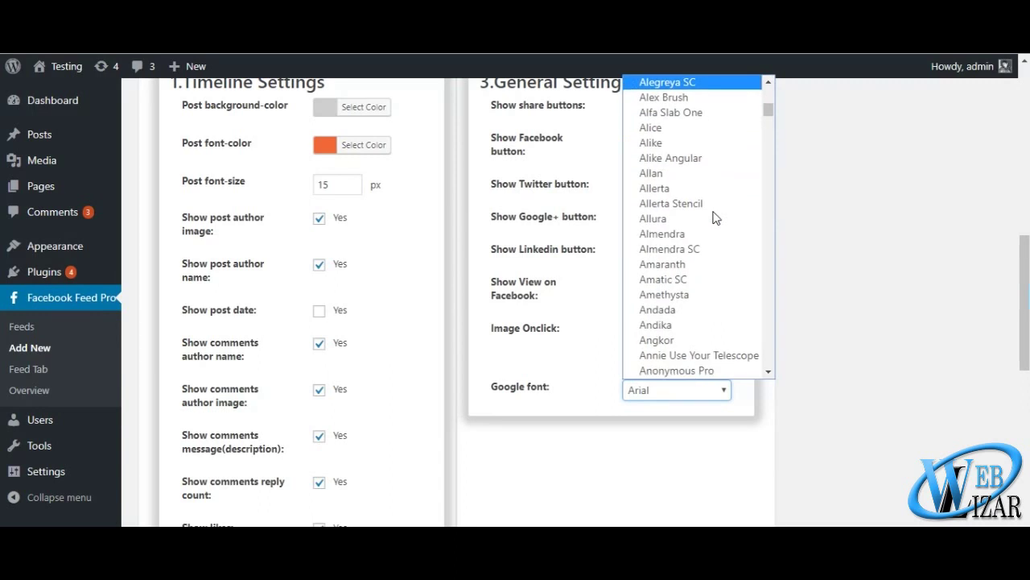
pyautogui.scroll(-20, 708, 258)
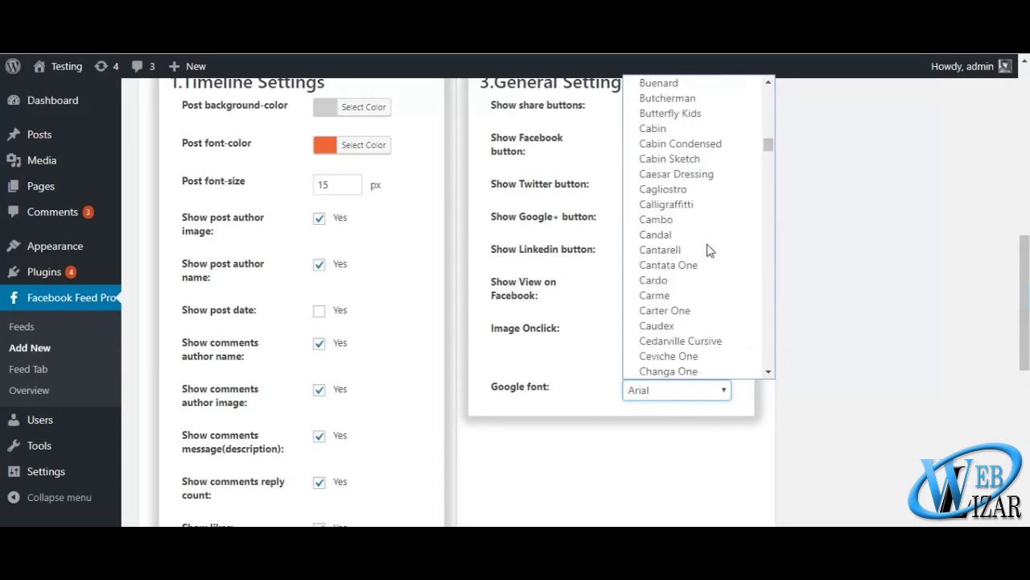
pyautogui.scroll(-20, 710, 298)
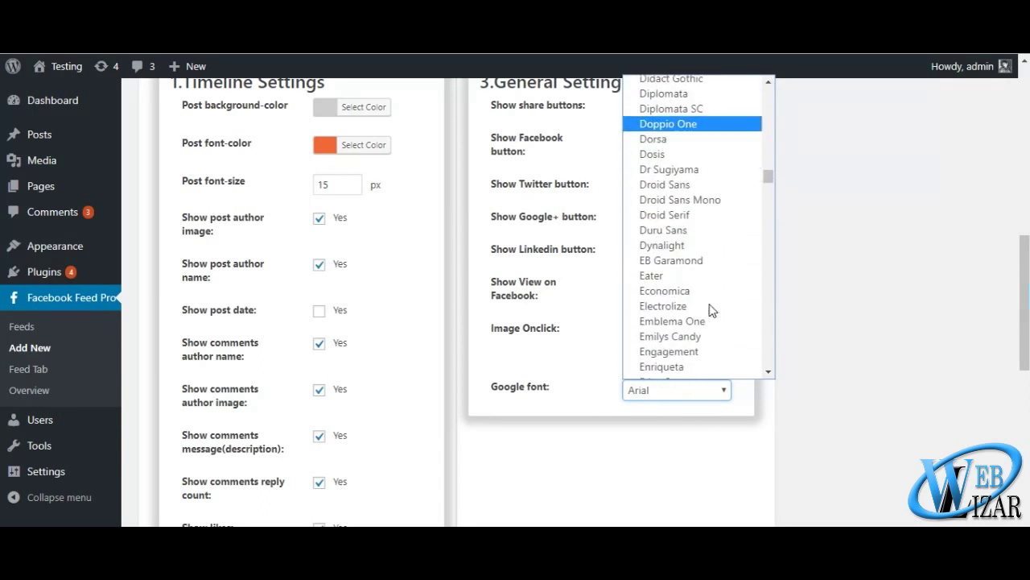
pyautogui.scroll(-20, 711, 314)
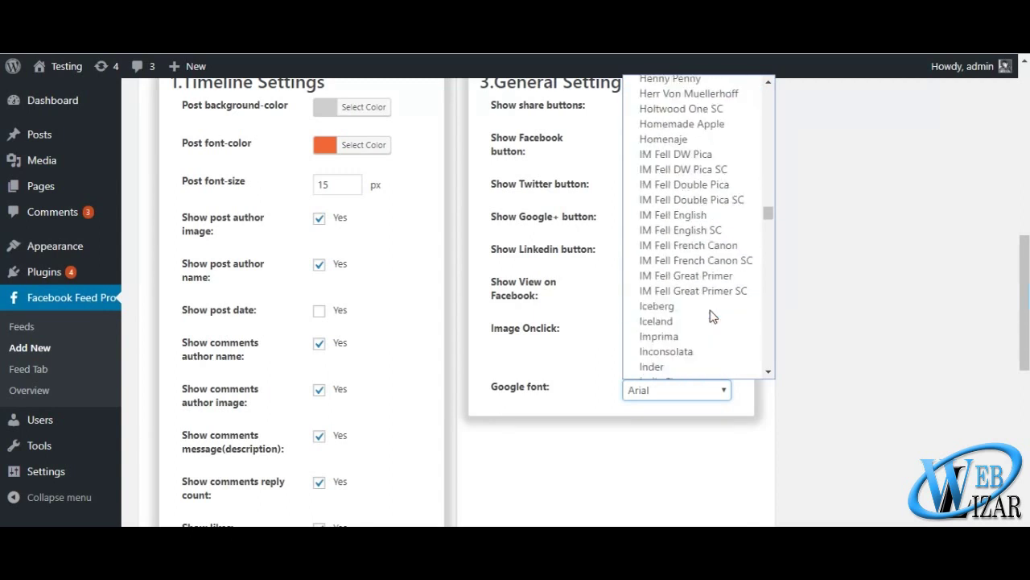
pyautogui.scroll(-3, 682, 259)
pyautogui.click(682, 256)
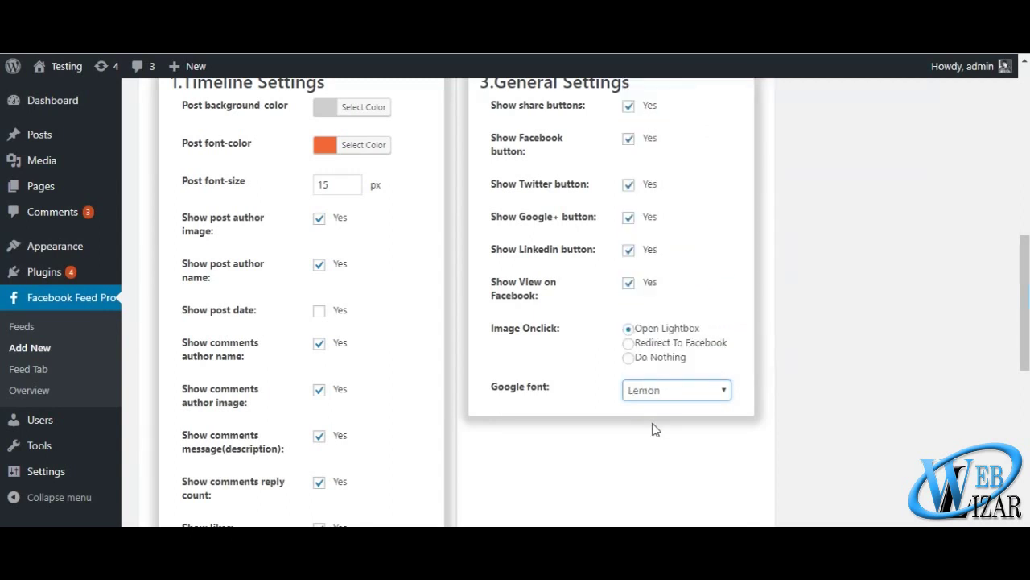
pyautogui.scroll(-5, 506, 428)
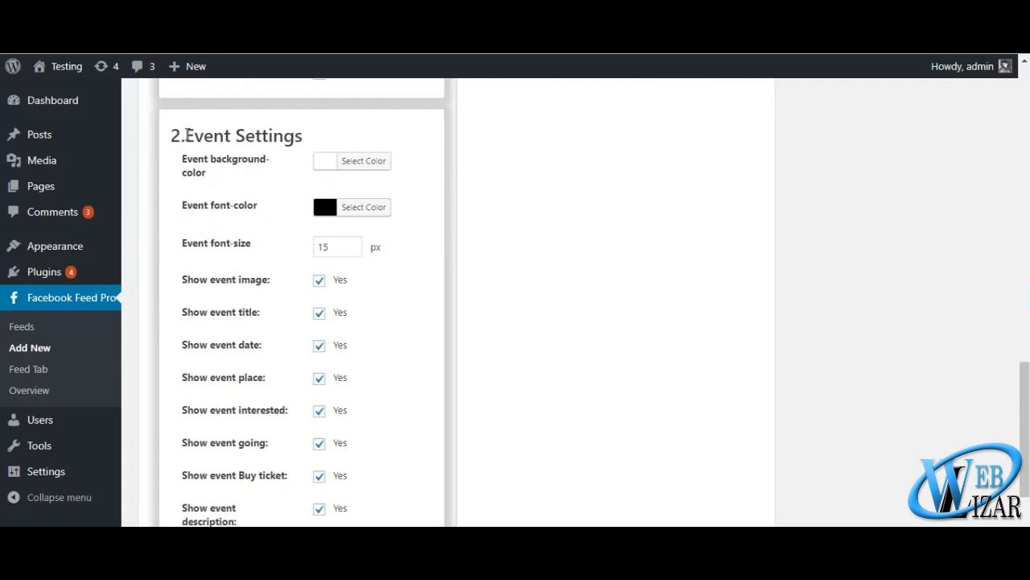
# Step: Set the event background colour to light grey #dddddd and the event font colour to dark grey
pyautogui.moveTo(187, 135); pyautogui.dragTo(391, 136)
pyautogui.click(333, 164)
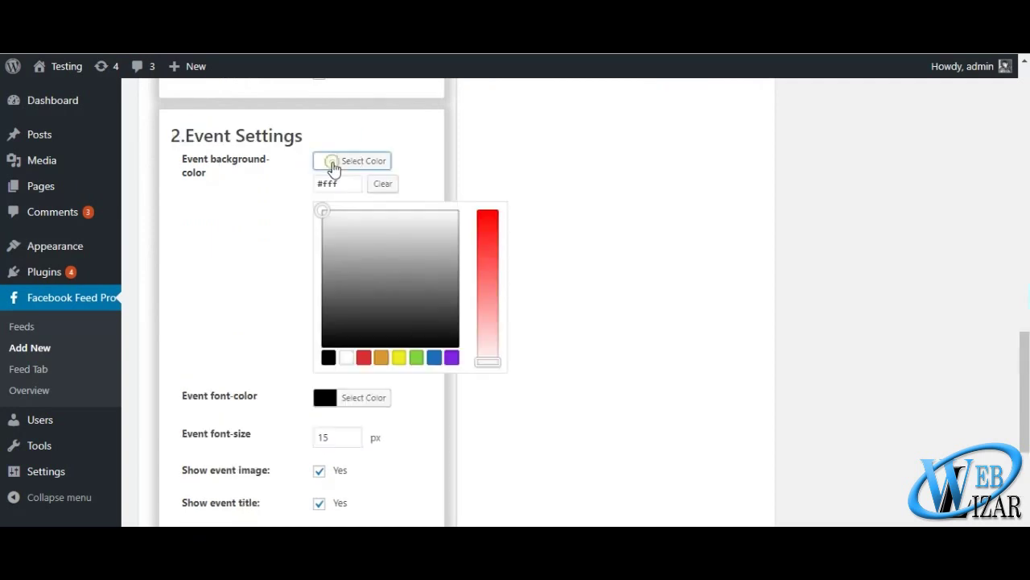
pyautogui.moveTo(339, 217)
pyautogui.mouseDown()
pyautogui.moveTo(375, 242)
pyautogui.moveTo(346, 228)
pyautogui.mouseUp()
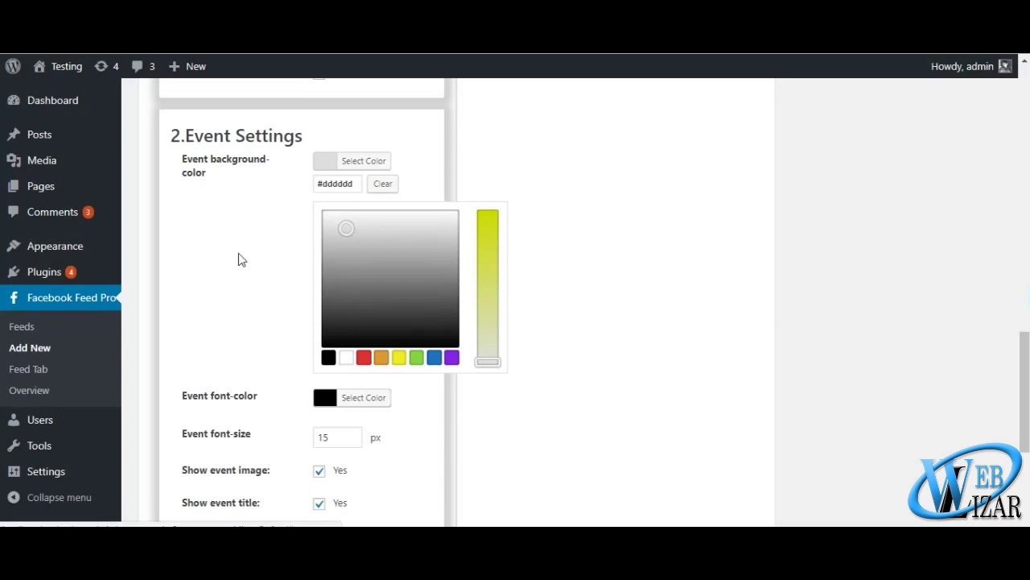
pyautogui.click(241, 259)
pyautogui.click(332, 207)
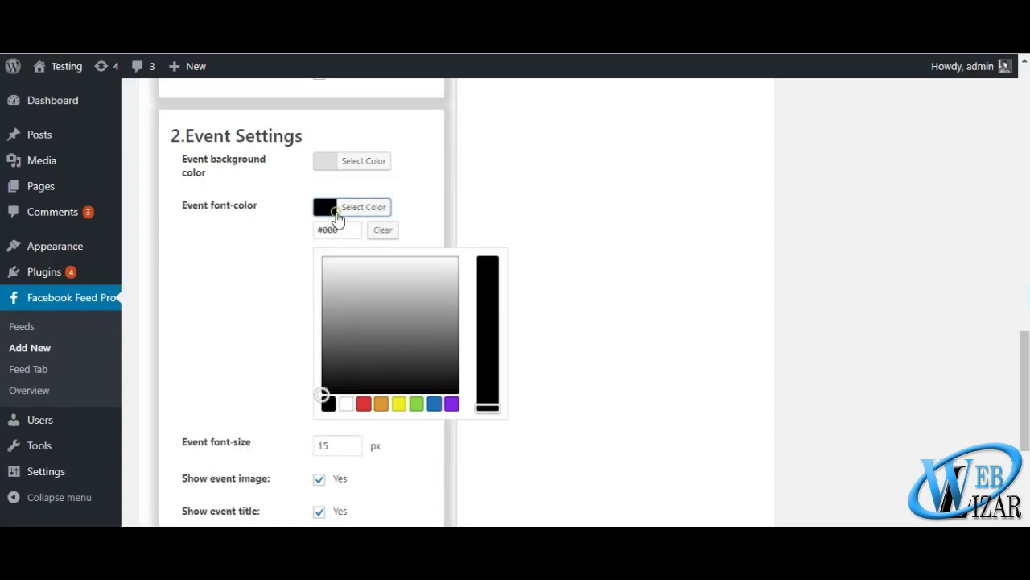
pyautogui.click(346, 354)
pyautogui.click(185, 239)
# Step: Keep event font size 15 and all event display options ticked, including image, title and Buy ticket
pyautogui.moveTo(182, 242); pyautogui.dragTo(249, 250)
pyautogui.click(331, 246)
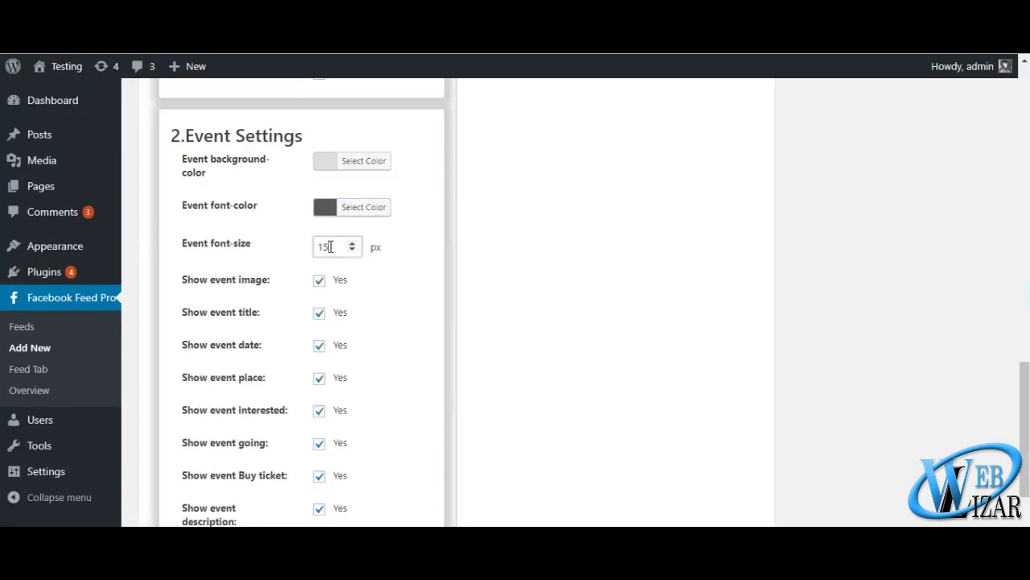
pyautogui.click(375, 252)
pyautogui.moveTo(183, 280); pyautogui.dragTo(270, 281)
pyautogui.click(320, 281)
pyautogui.click(320, 282)
pyautogui.click(368, 311)
pyautogui.scroll(-2, 368, 311)
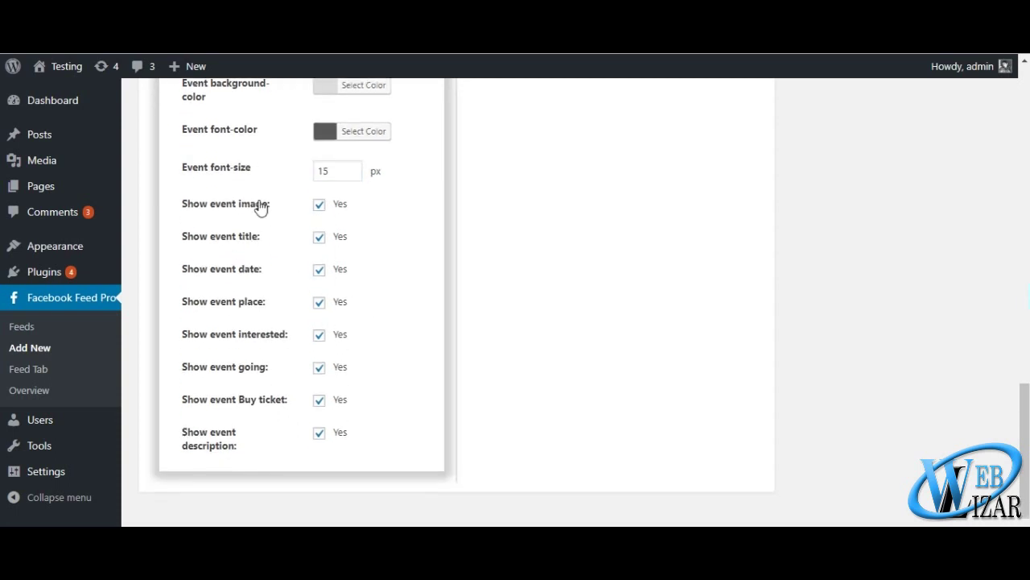
pyautogui.click(320, 239)
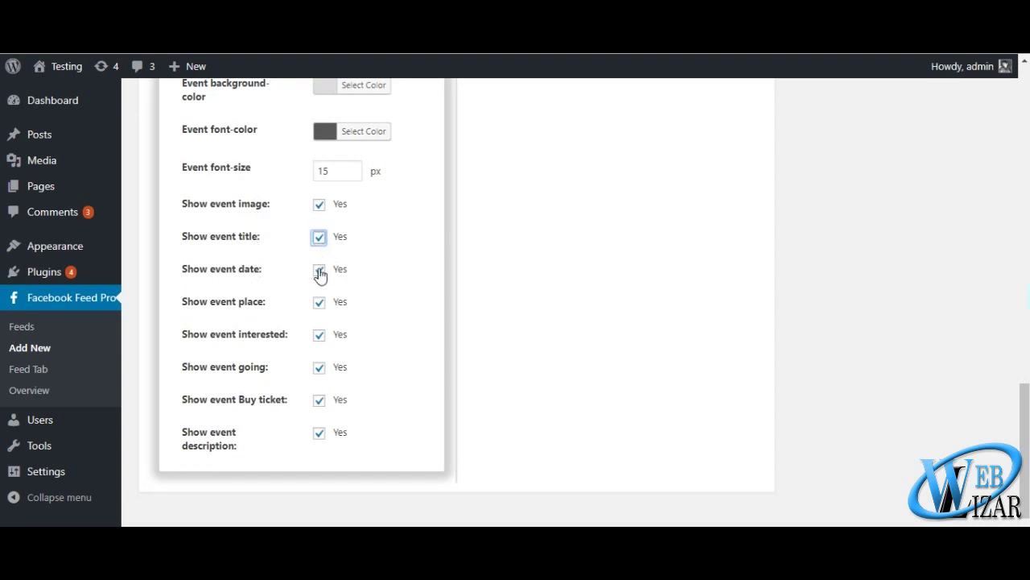
pyautogui.click(320, 336)
pyautogui.scroll(-1, 319, 373)
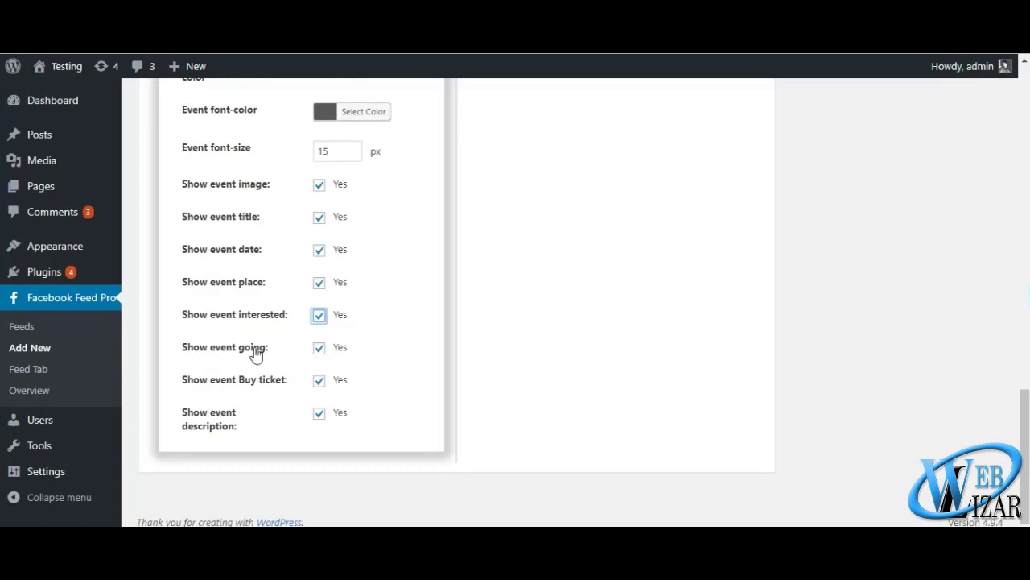
pyautogui.click(319, 383)
pyautogui.click(317, 386)
pyautogui.scroll(15, 442, 368)
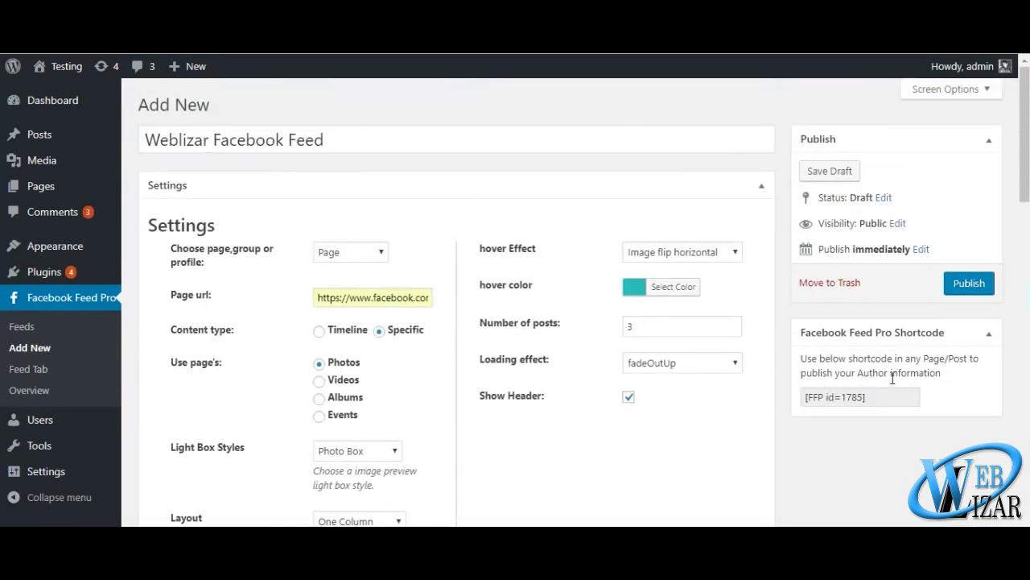
# Step: Publish the Weblizar Facebook Feed
pyautogui.click(970, 284)
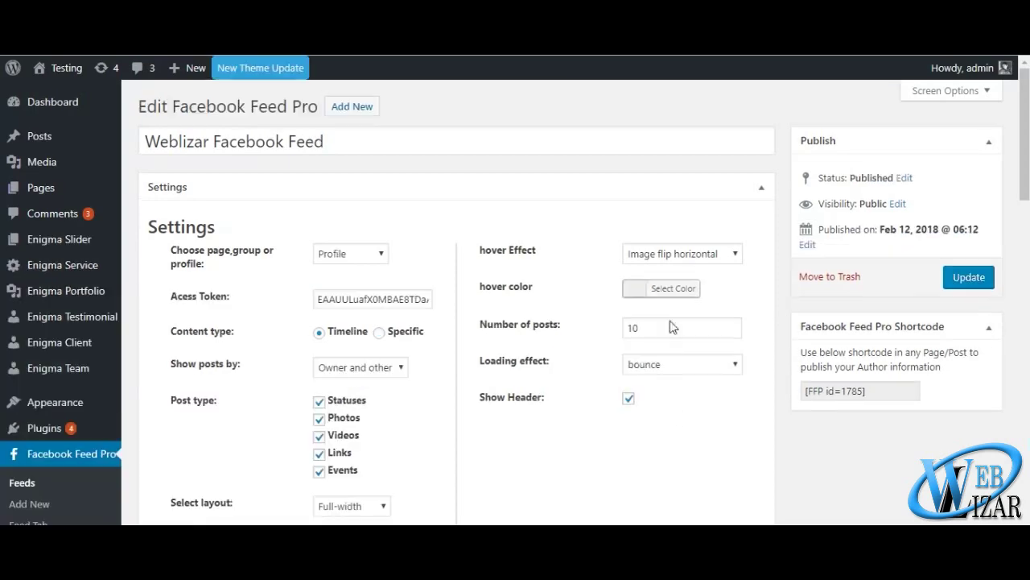
pyautogui.scroll(-2, 514, 419)
pyautogui.scroll(-10, 514, 418)
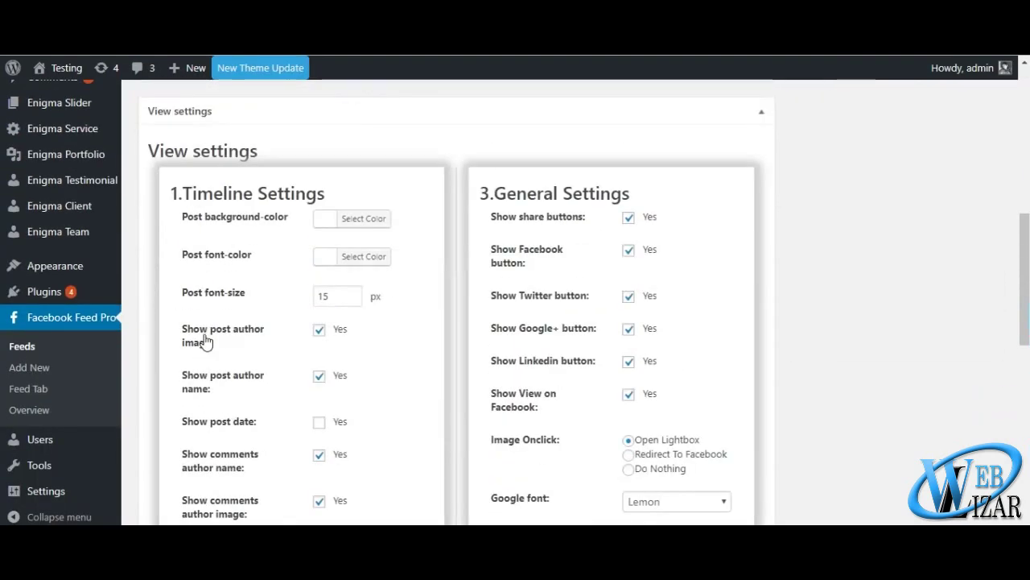
pyautogui.scroll(12, 249, 375)
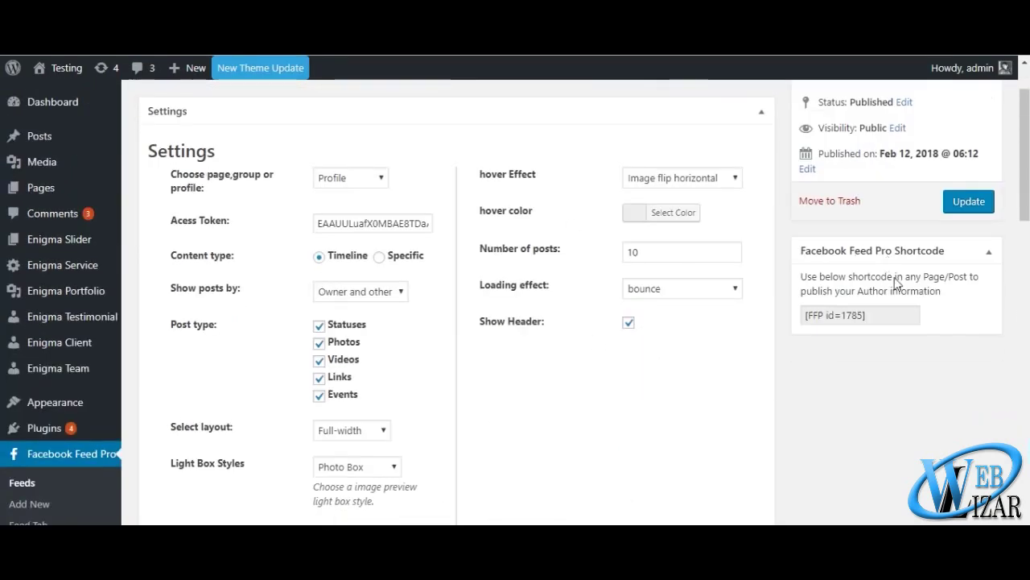
# Step: Copy the feed shortcode [FFP id=1785] and start a new page
pyautogui.click(851, 315)
pyautogui.moveTo(871, 315); pyautogui.dragTo(815, 316)
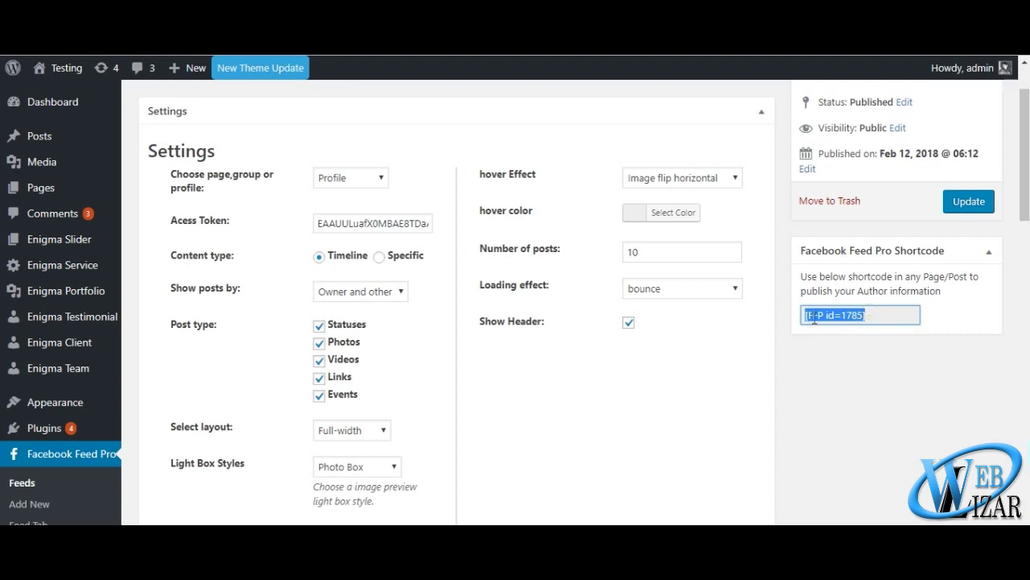
pyautogui.rightClick(815, 318)
pyautogui.click(825, 331)
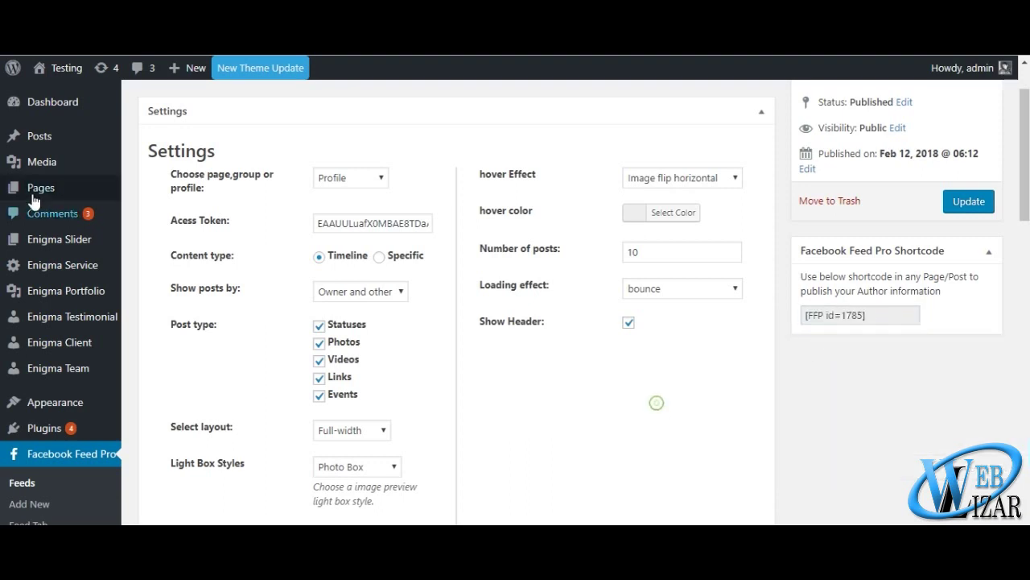
pyautogui.moveTo(38, 196)
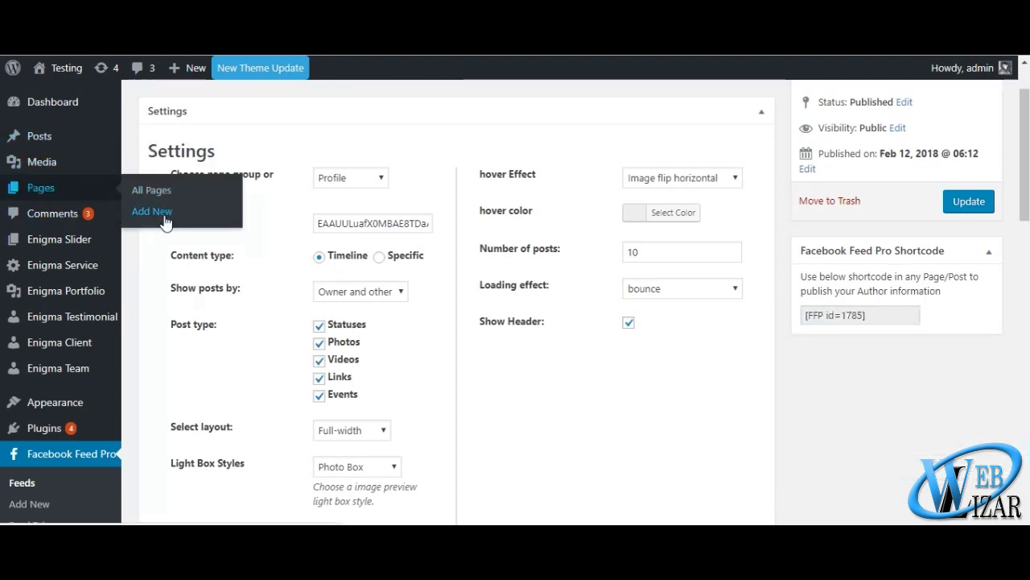
pyautogui.click(164, 215)
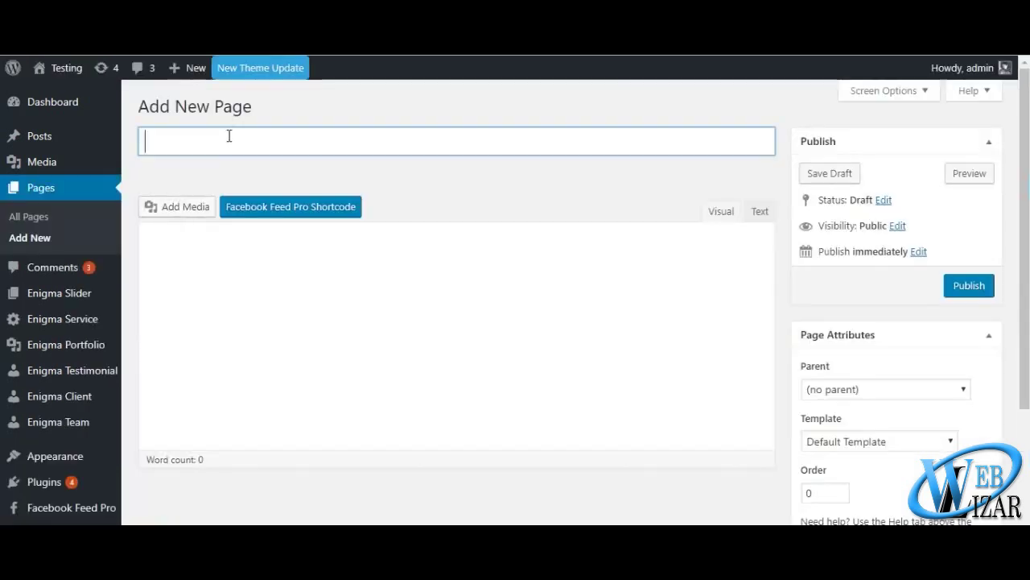
# Step: Title the page 'Facebook Feed Test', paste the [FFP id=1785] shortcode into its body, and publish it
pyautogui.click(225, 140)
pyautogui.write('F')
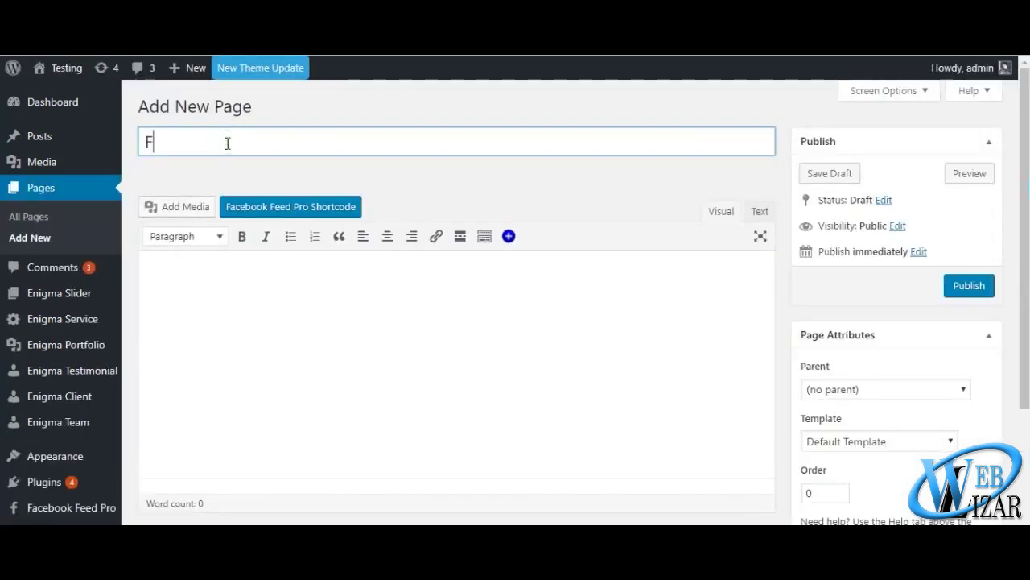
pyautogui.write('acebook Feed Test')
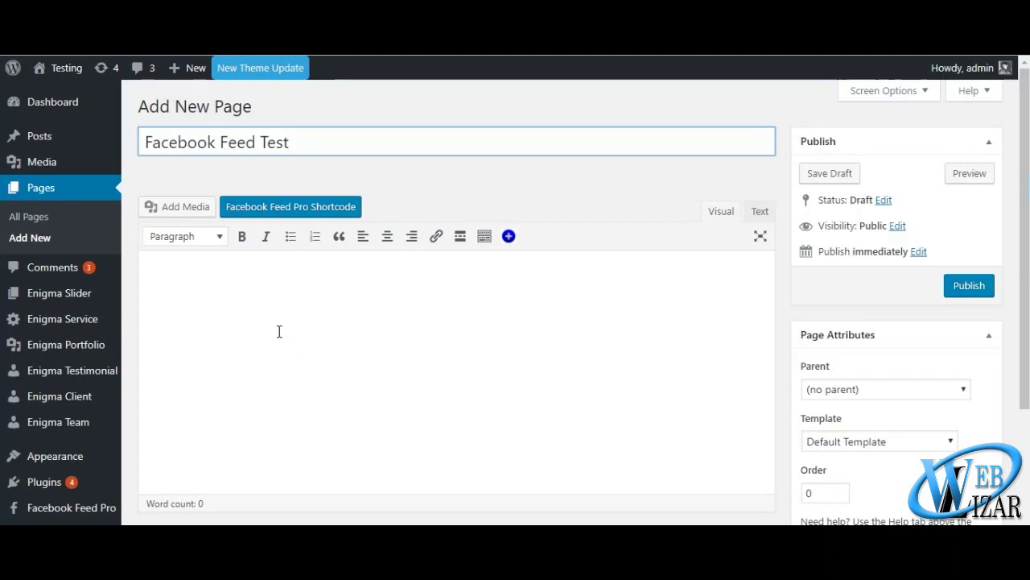
pyautogui.click(255, 283)
pyautogui.rightClick(256, 282)
pyautogui.click(299, 117)
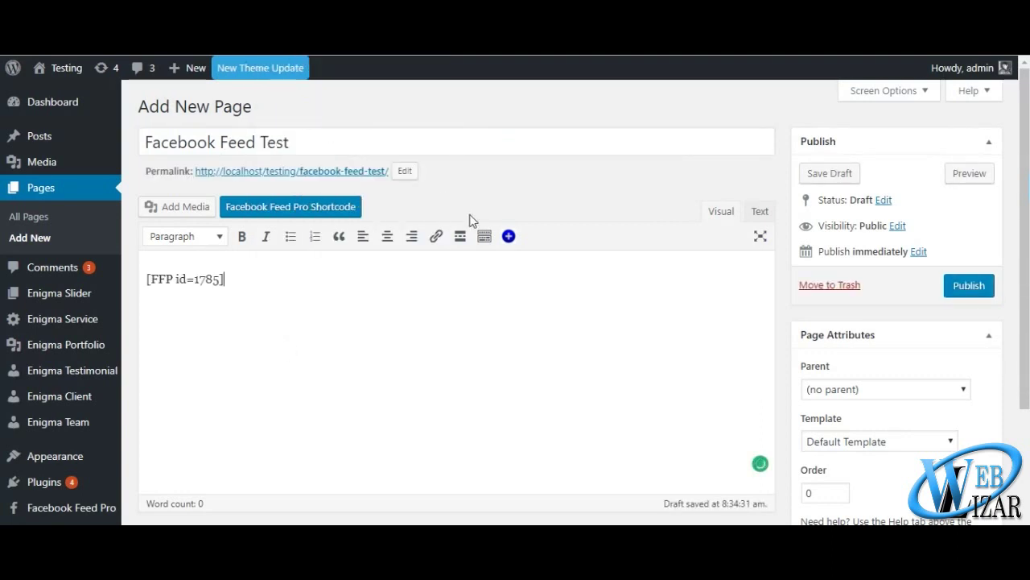
pyautogui.click(959, 291)
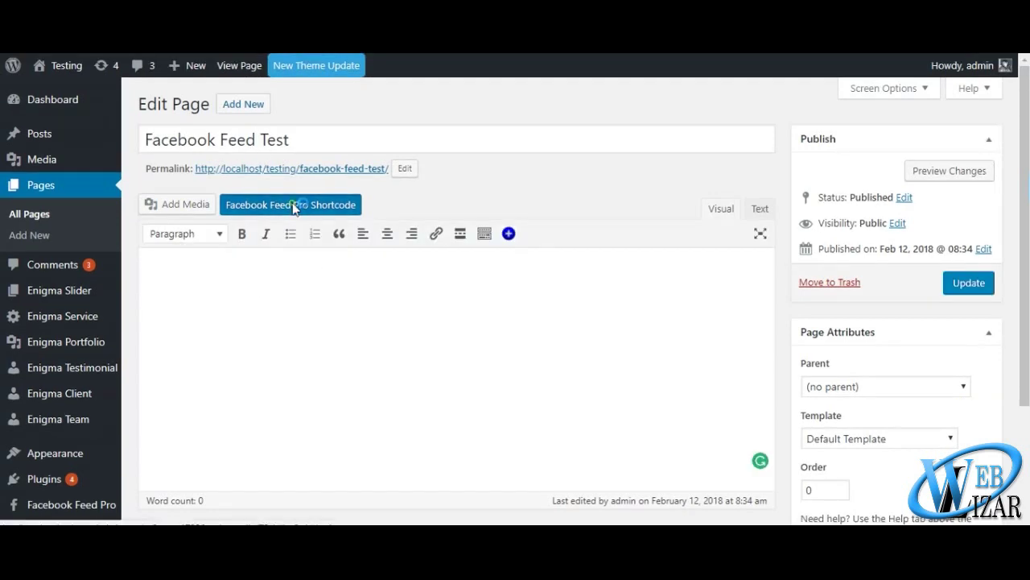
# Step: Insert the Weblizar Facebook Feed shortcode from the Facebook Feed Pro picker and update the page
pyautogui.click(295, 206)
pyautogui.click(338, 171)
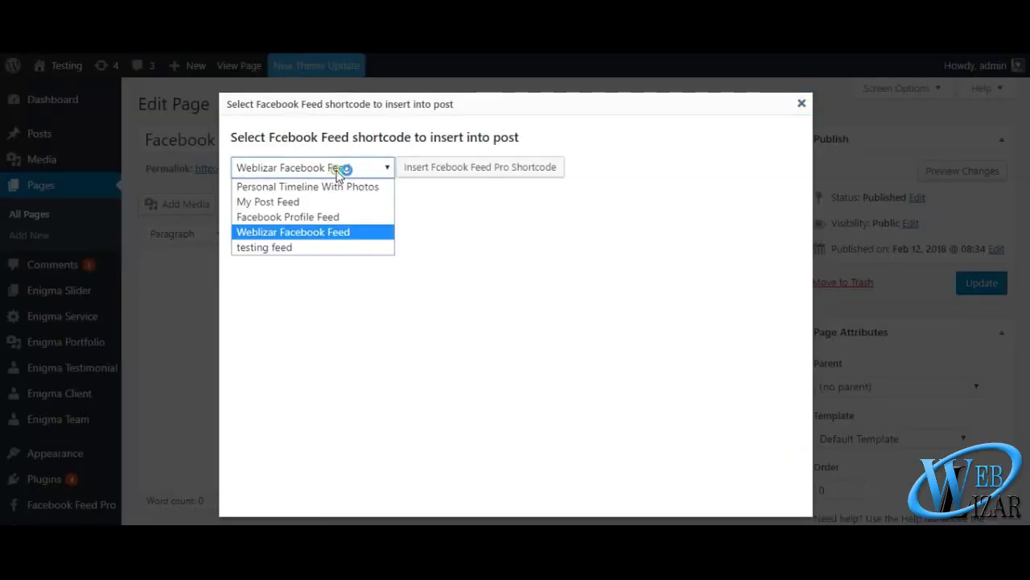
pyautogui.click(306, 233)
pyautogui.click(421, 170)
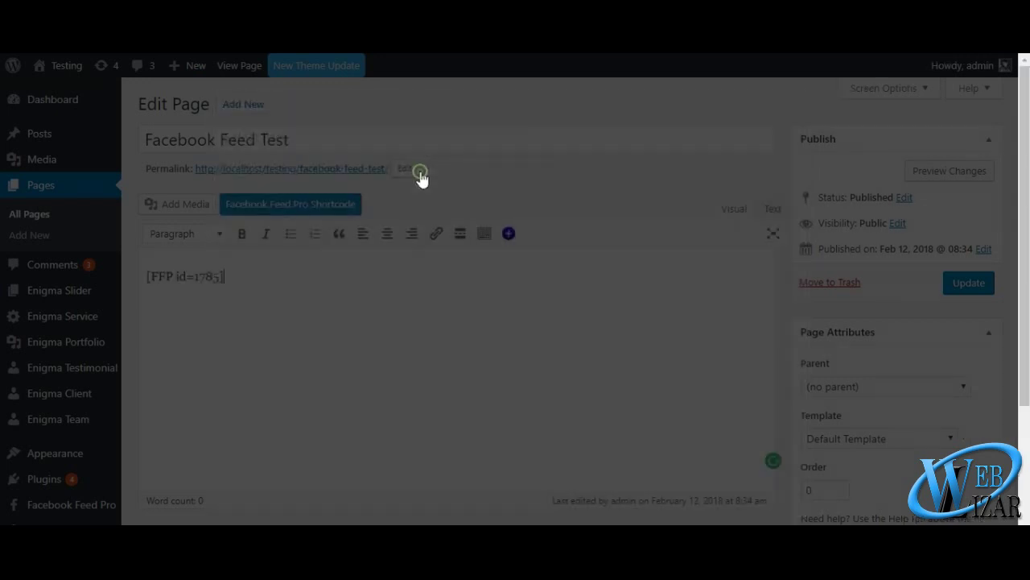
pyautogui.moveTo(223, 277); pyautogui.dragTo(152, 278)
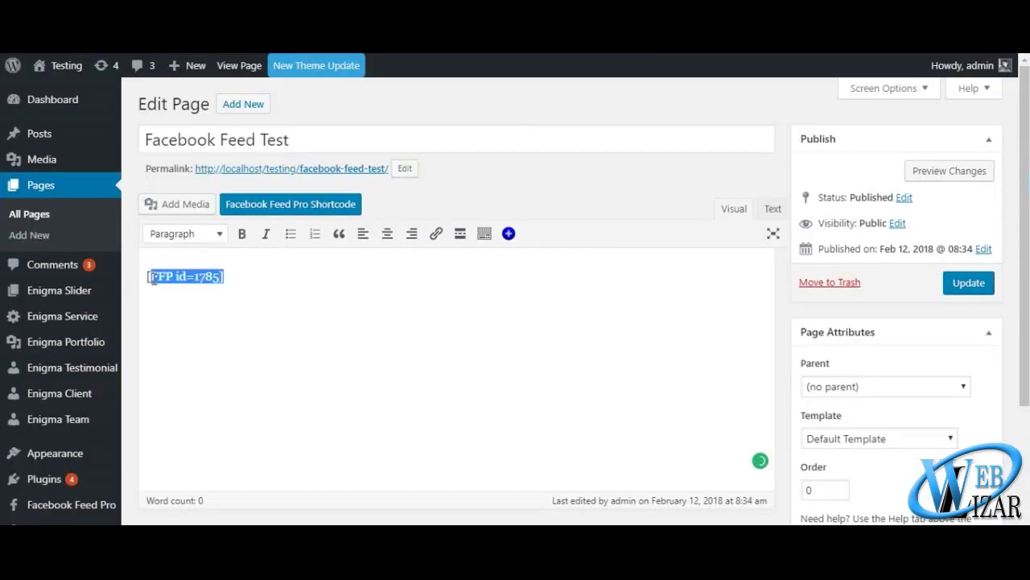
pyautogui.click(256, 359)
pyautogui.click(969, 282)
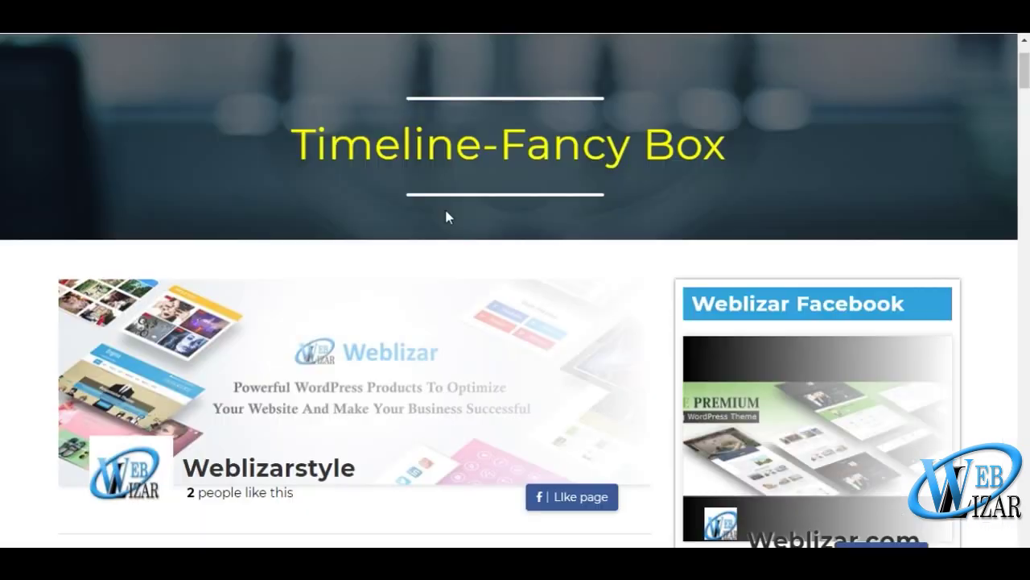
# Step: Expand the first post's full description on the published Facebook Feed Test page
pyautogui.scroll(-4, 445, 214)
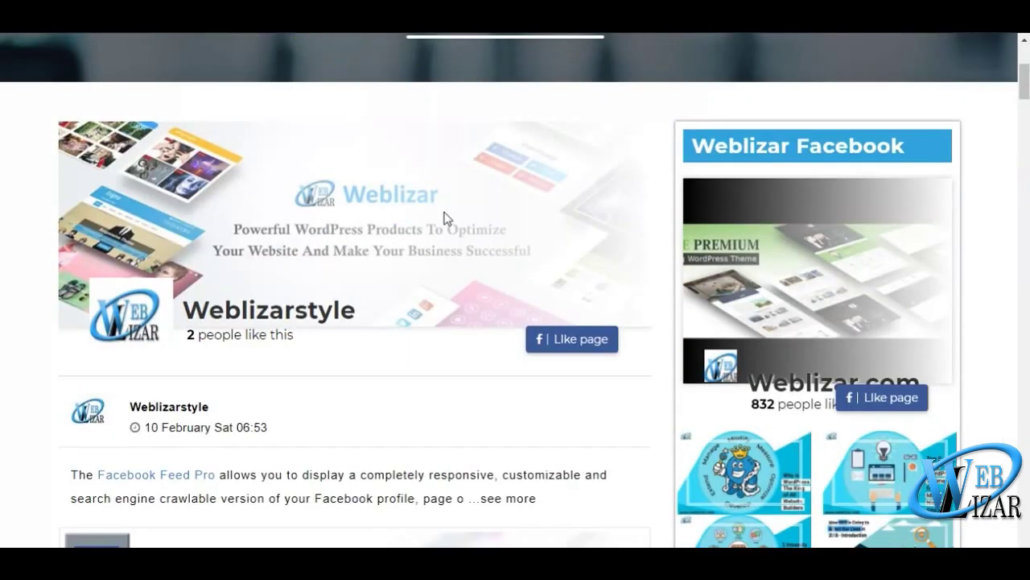
pyautogui.scroll(-2, 448, 217)
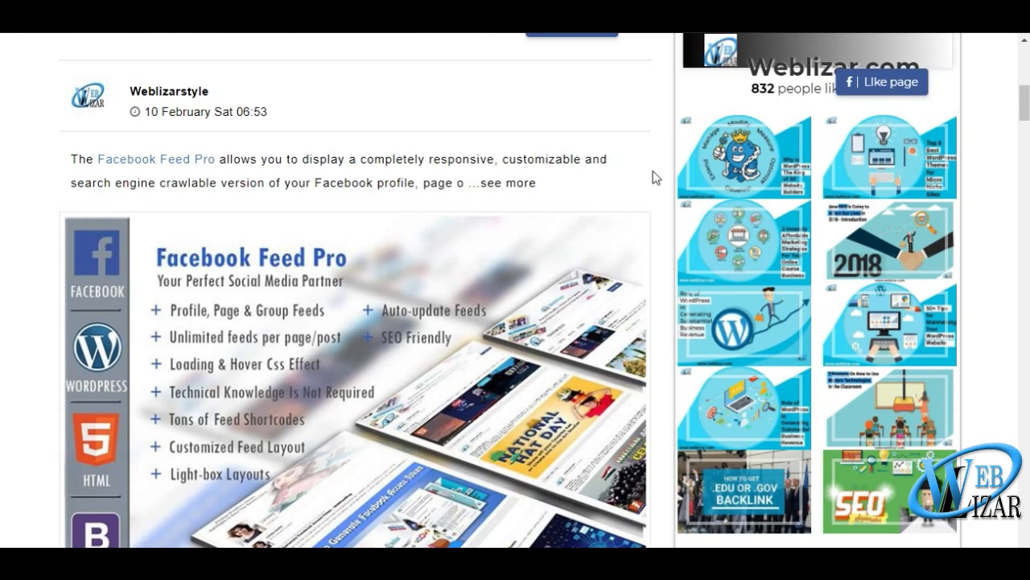
pyautogui.scroll(-1, 210, 143)
pyautogui.scroll(1, 107, 164)
pyautogui.moveTo(43, 153); pyautogui.dragTo(587, 193)
pyautogui.click(588, 187)
pyautogui.click(517, 183)
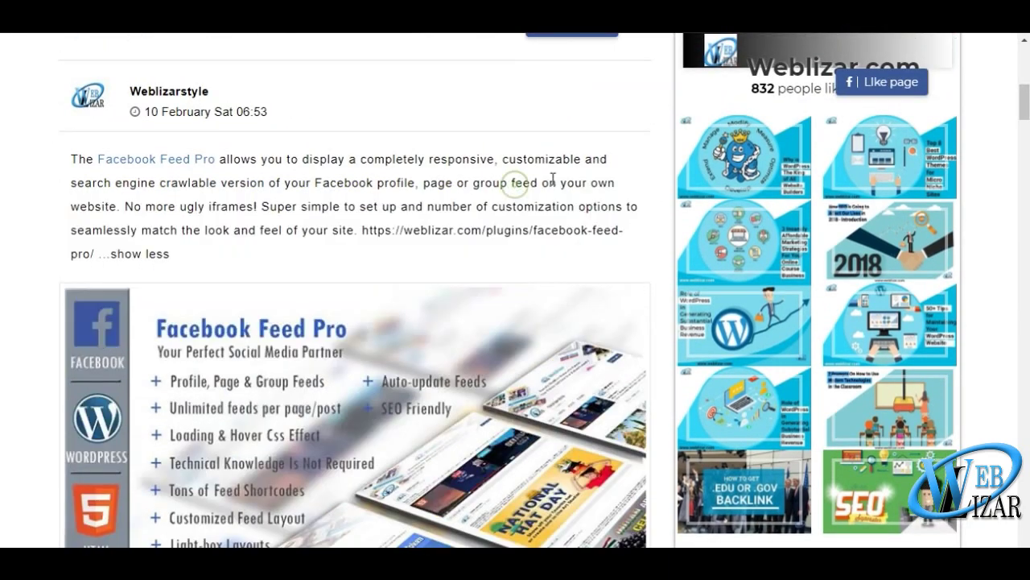
# Step: Scroll through the live feed posts, including Army Day and National Hat Day
pyautogui.scroll(-4, 331, 213)
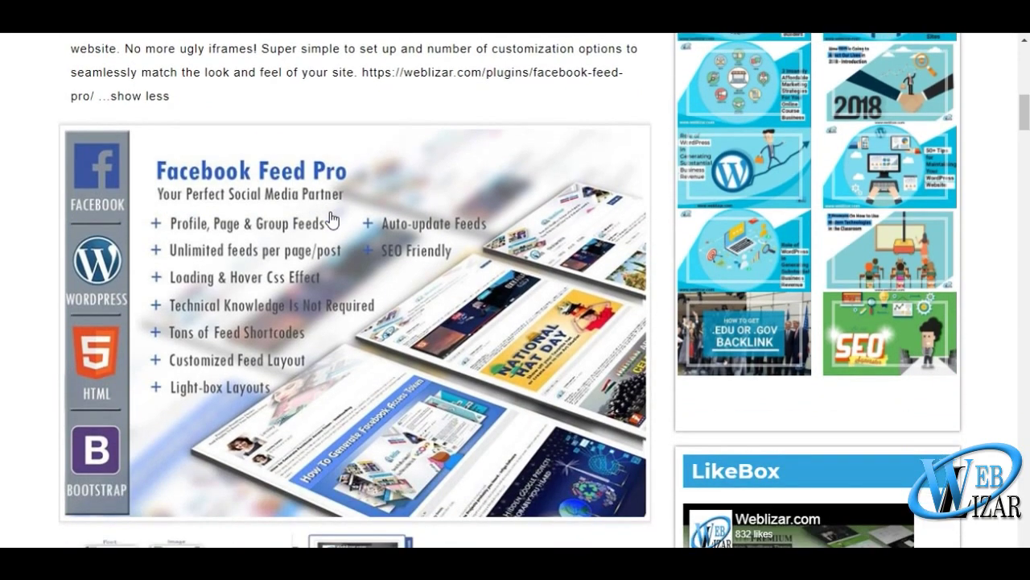
pyautogui.scroll(-1, 196, 403)
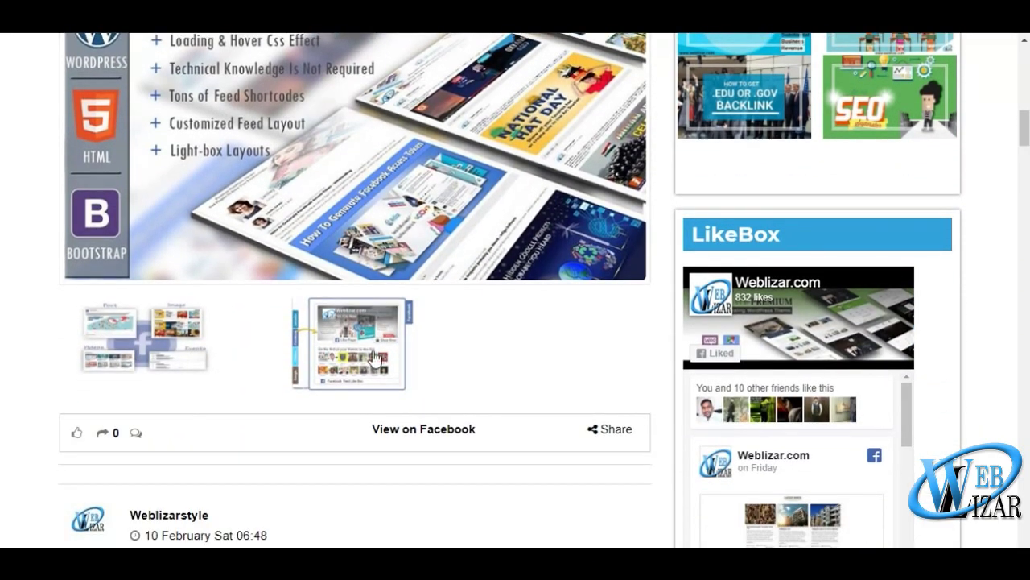
pyautogui.scroll(-2, 375, 359)
pyautogui.scroll(-5, 375, 359)
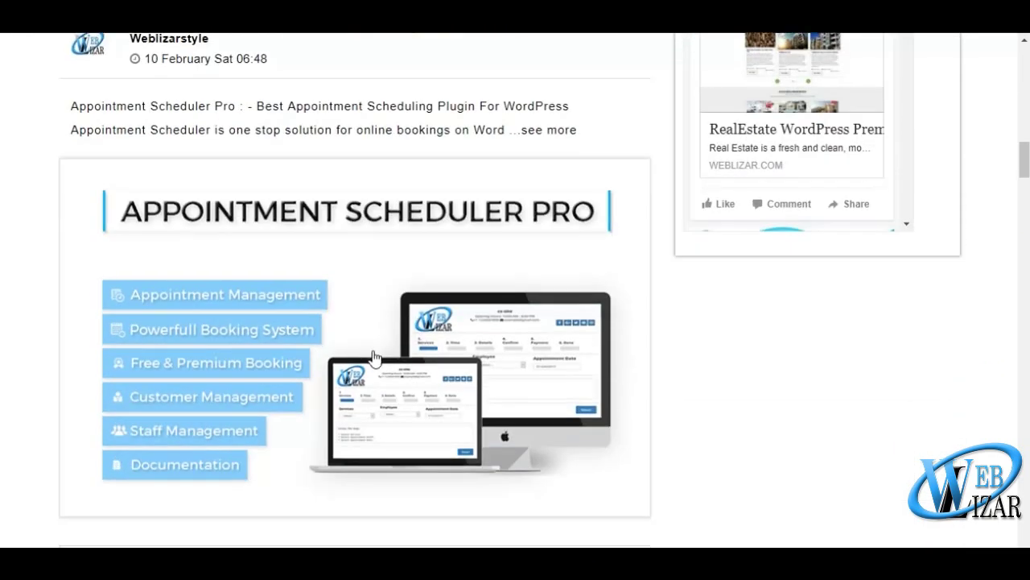
pyautogui.scroll(-9, 375, 359)
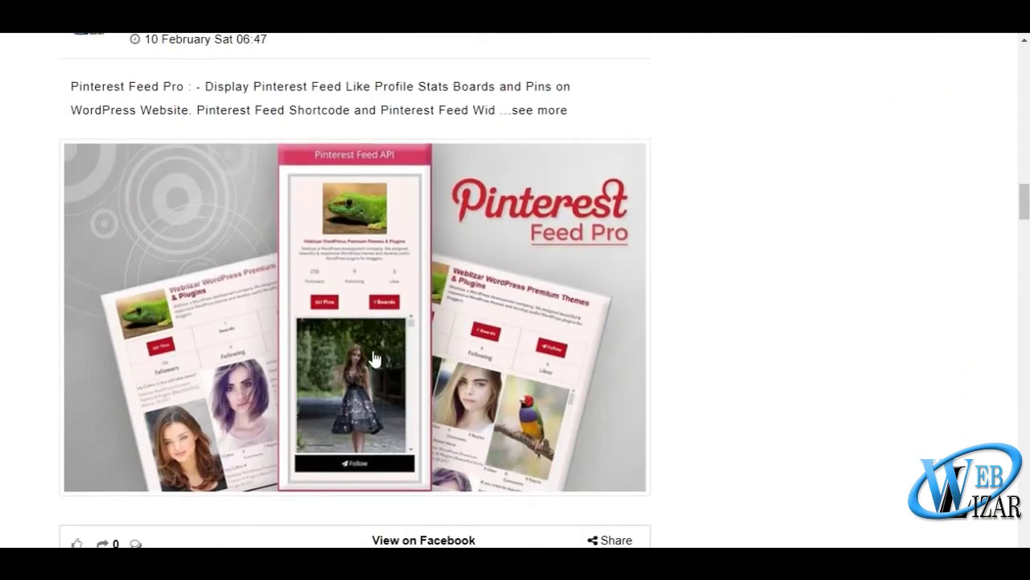
pyautogui.scroll(-2, 373, 354)
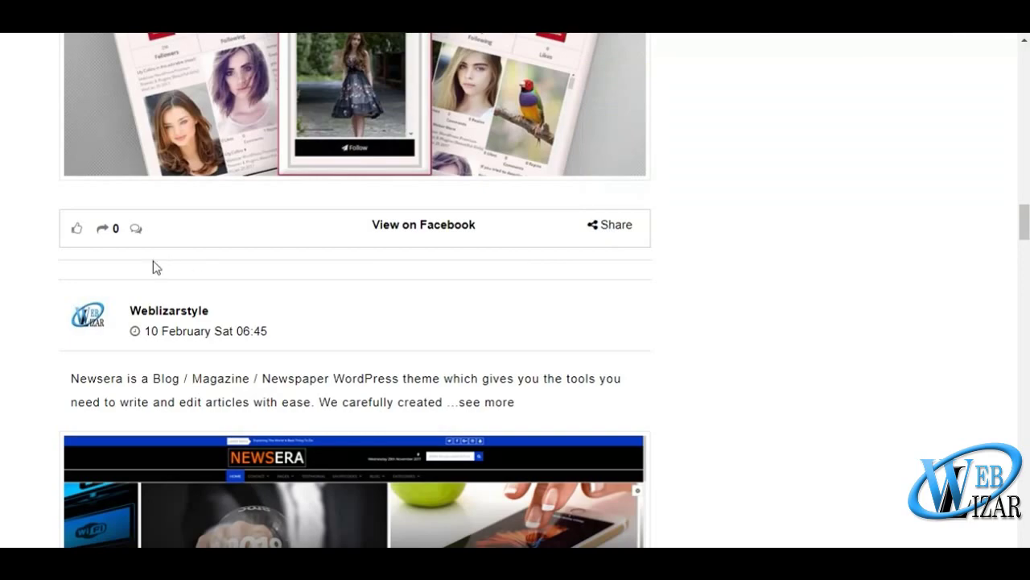
pyautogui.scroll(-7, 136, 311)
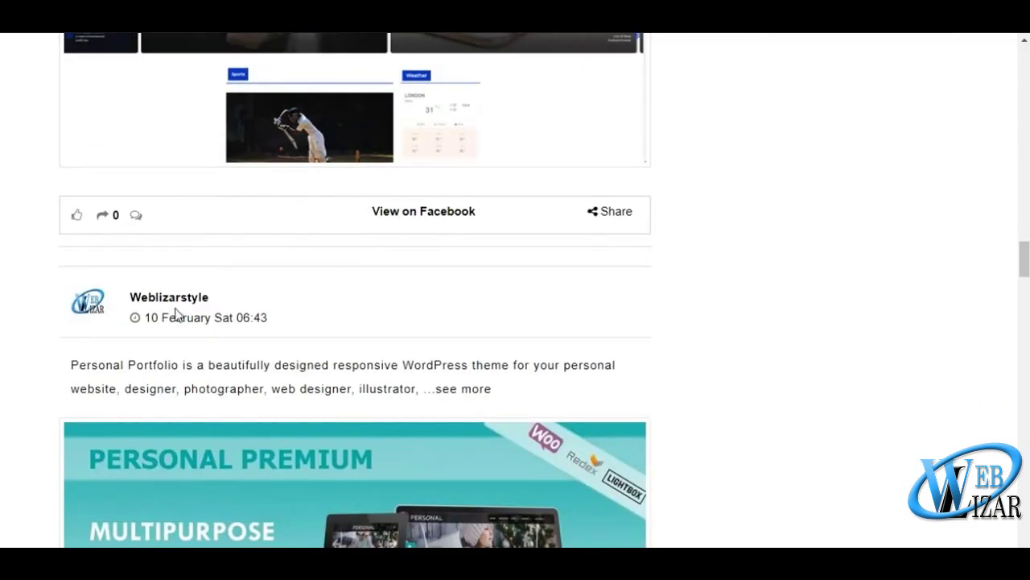
pyautogui.scroll(-8, 176, 312)
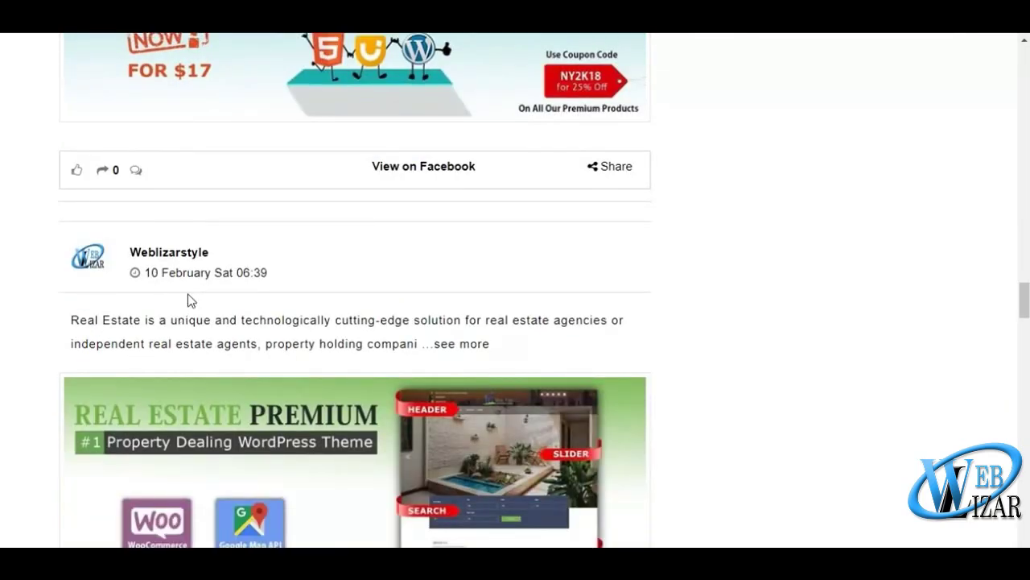
pyautogui.scroll(-15, 188, 300)
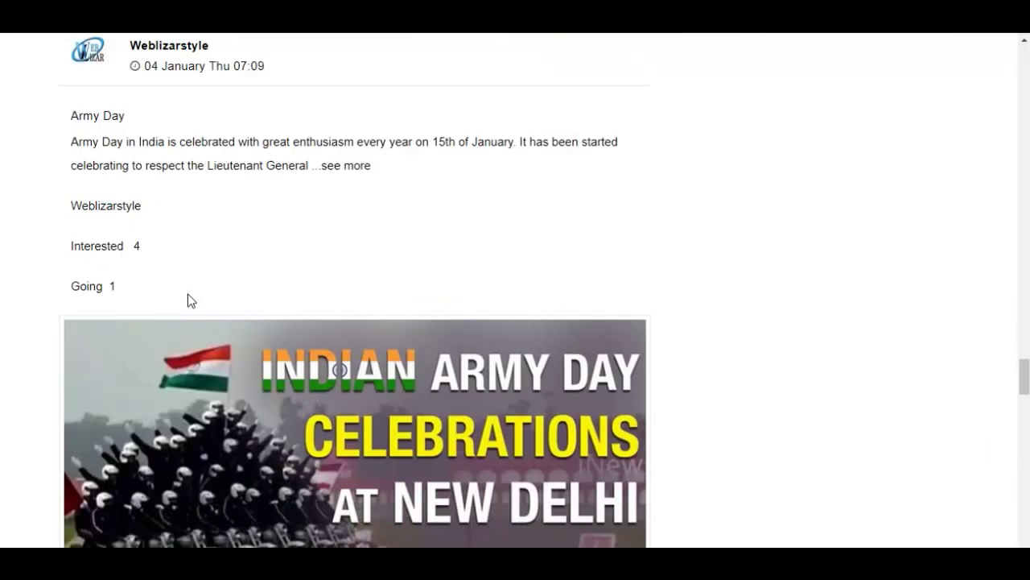
pyautogui.scroll(-13, 188, 300)
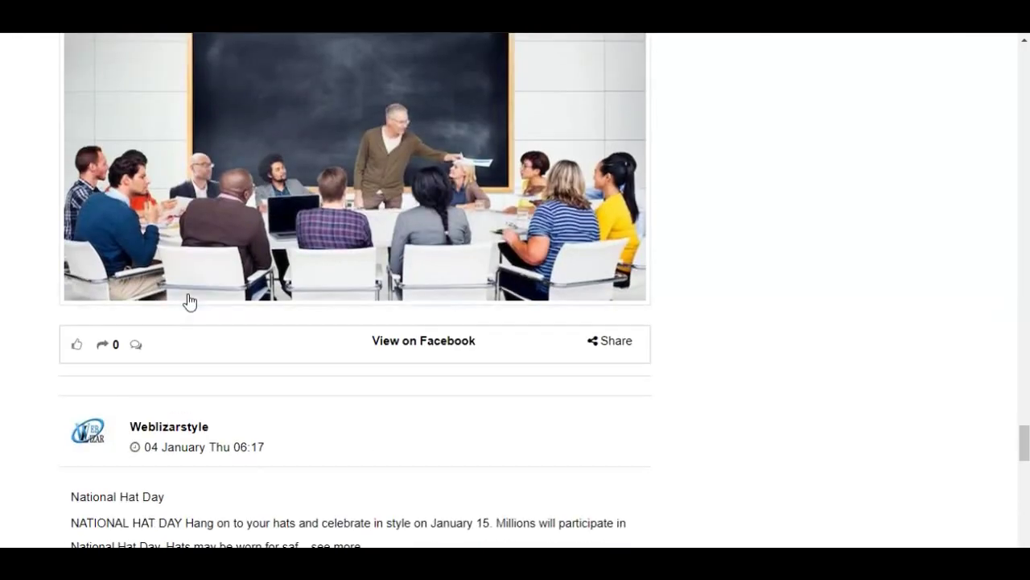
pyautogui.scroll(-10, 190, 302)
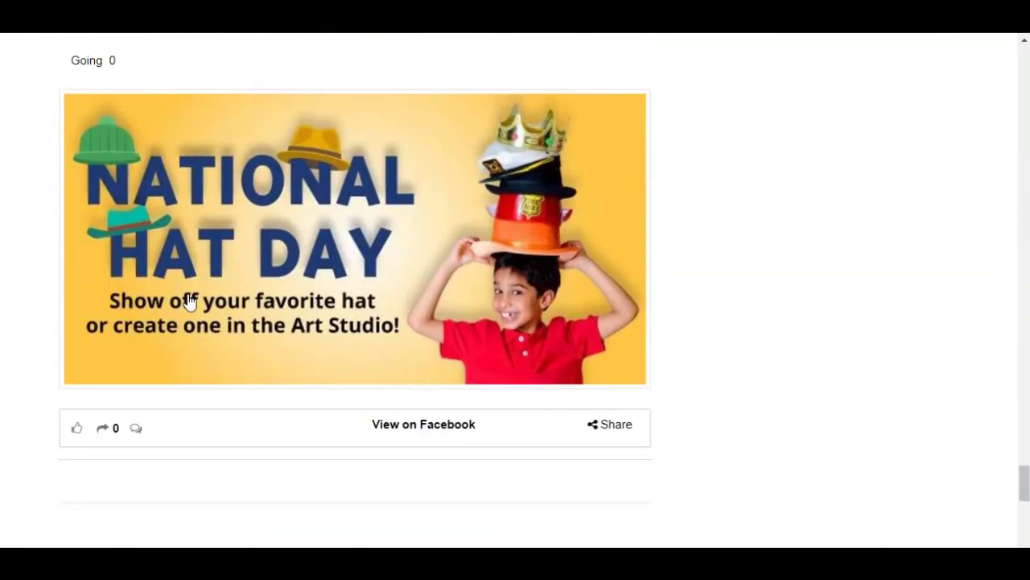